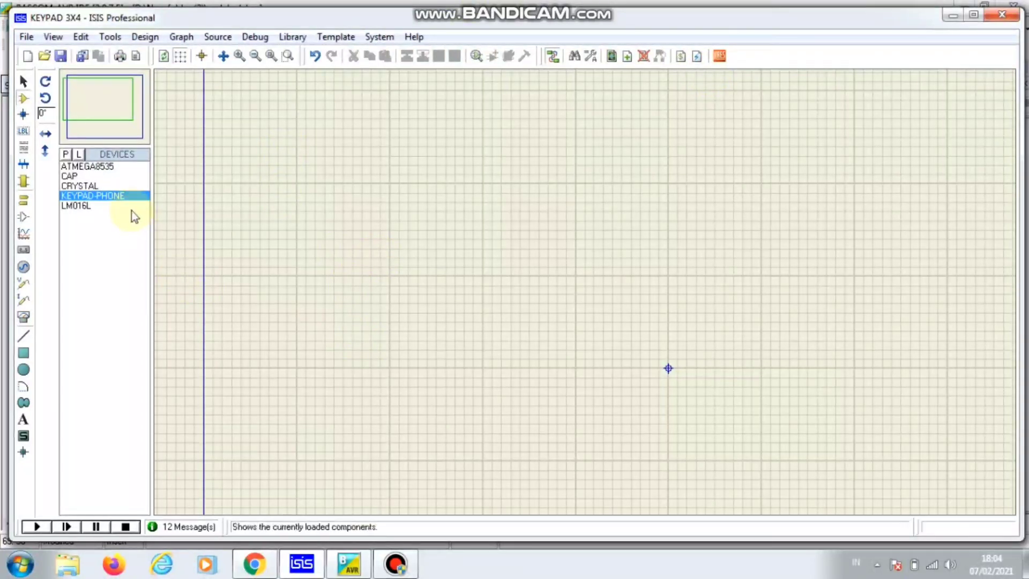
- Preview the loaded devices ATMEGA8535, CAP, CRYSTAL, KEYPAD-PHONE and LM016L one after another
click(99, 168)
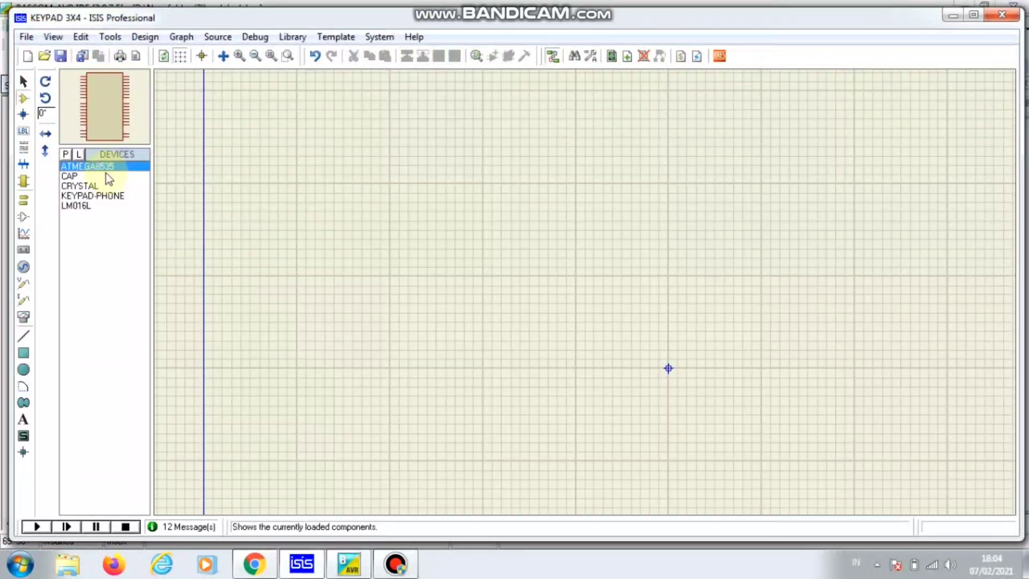
click(80, 177)
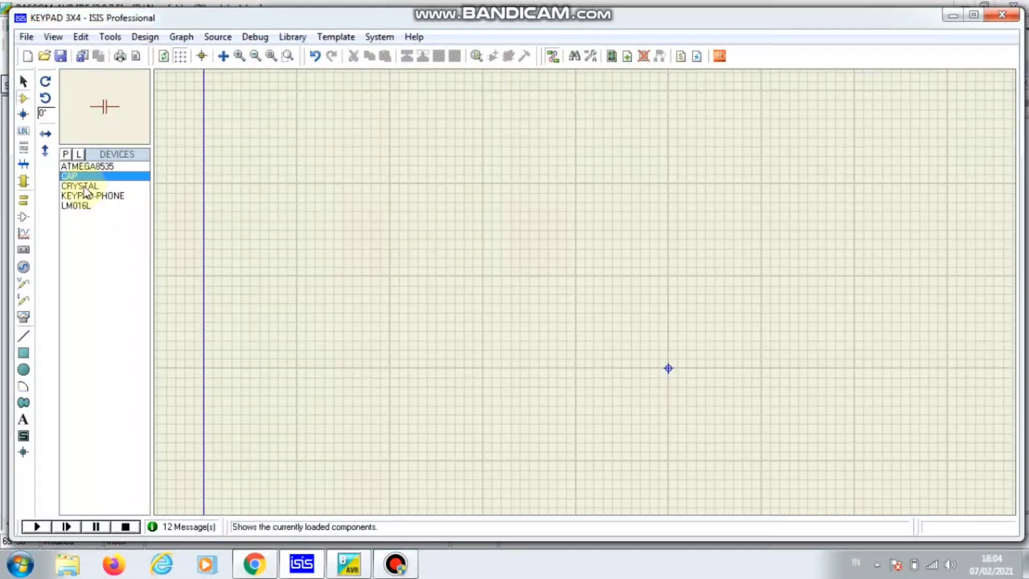
click(84, 187)
click(108, 197)
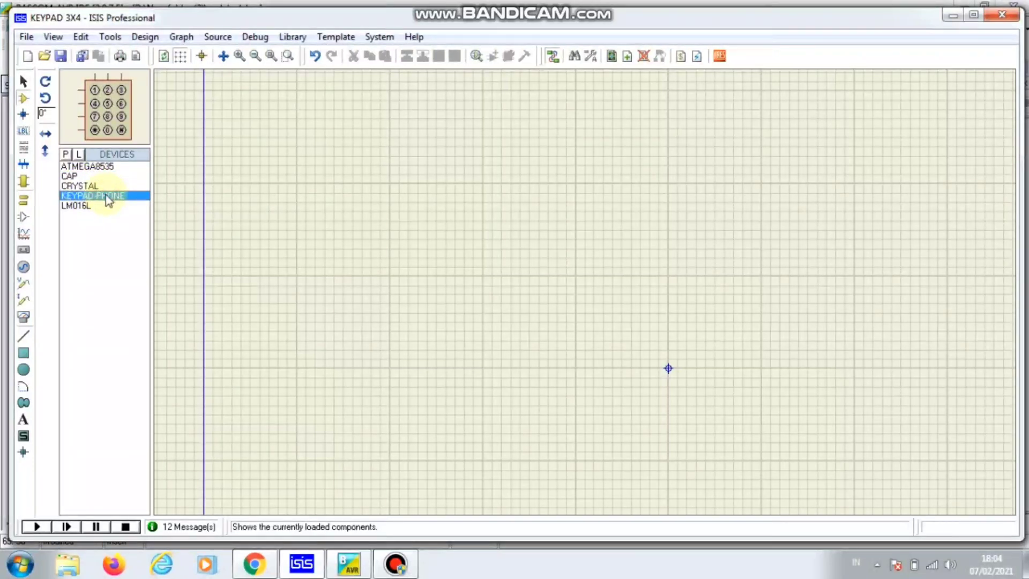
click(80, 207)
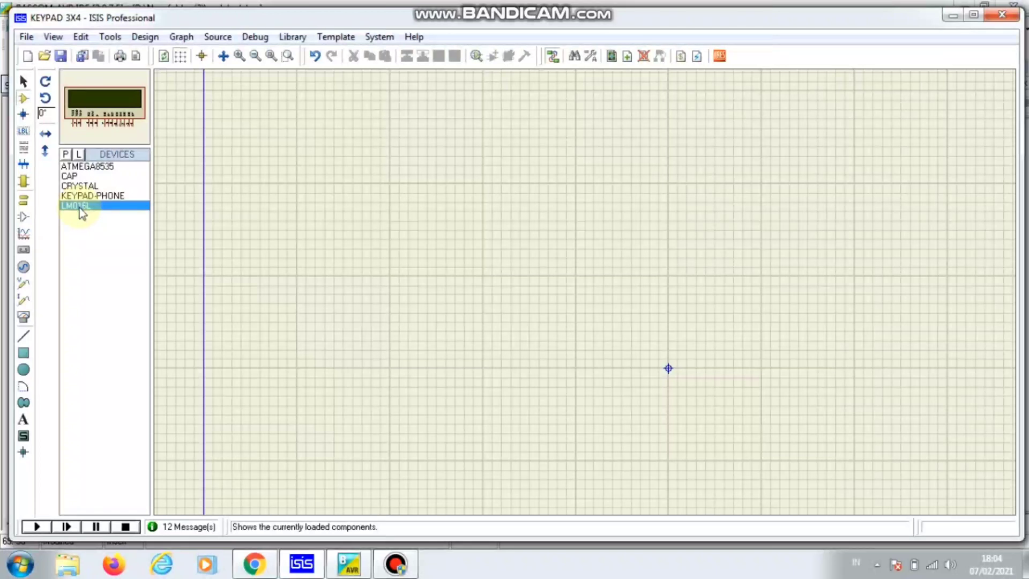
- Place the ATMEGA8535 microcontroller on the empty schematic sheet
click(104, 168)
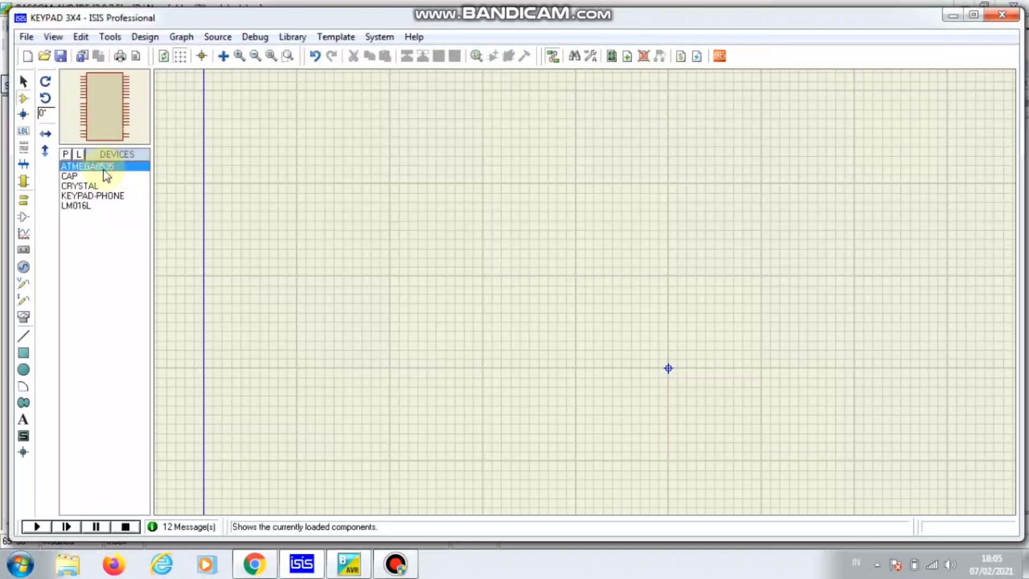
click(489, 264)
click(386, 230)
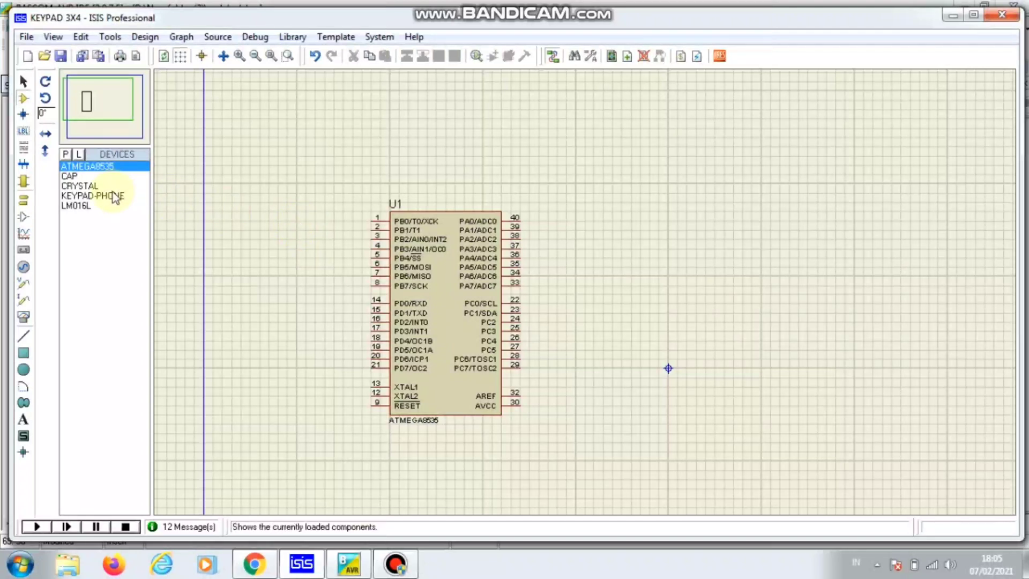
- Place a CRYSTAL beside the microcontroller's XTAL pins and rotate it clockwise so its leads run vertically
click(88, 185)
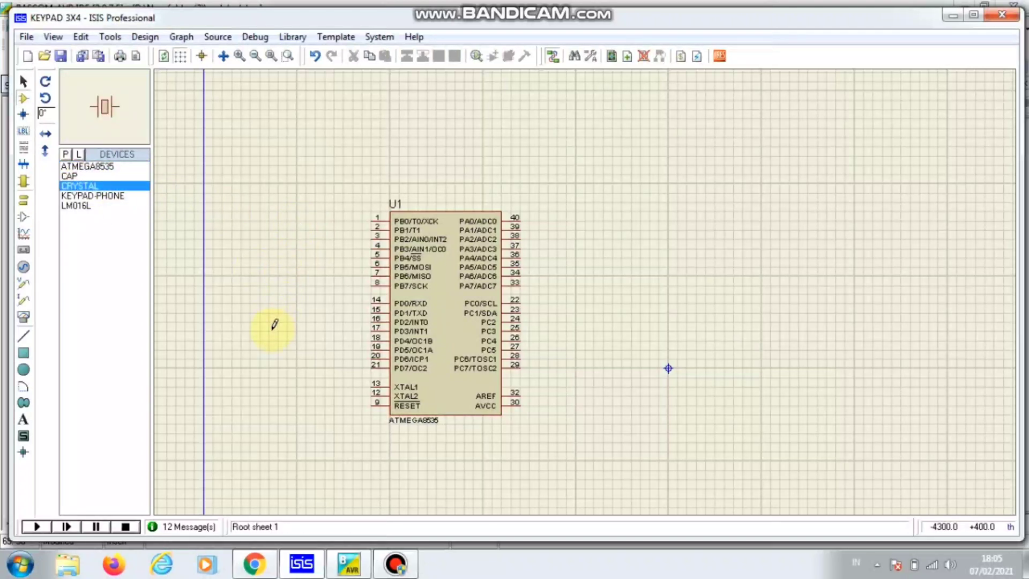
click(268, 382)
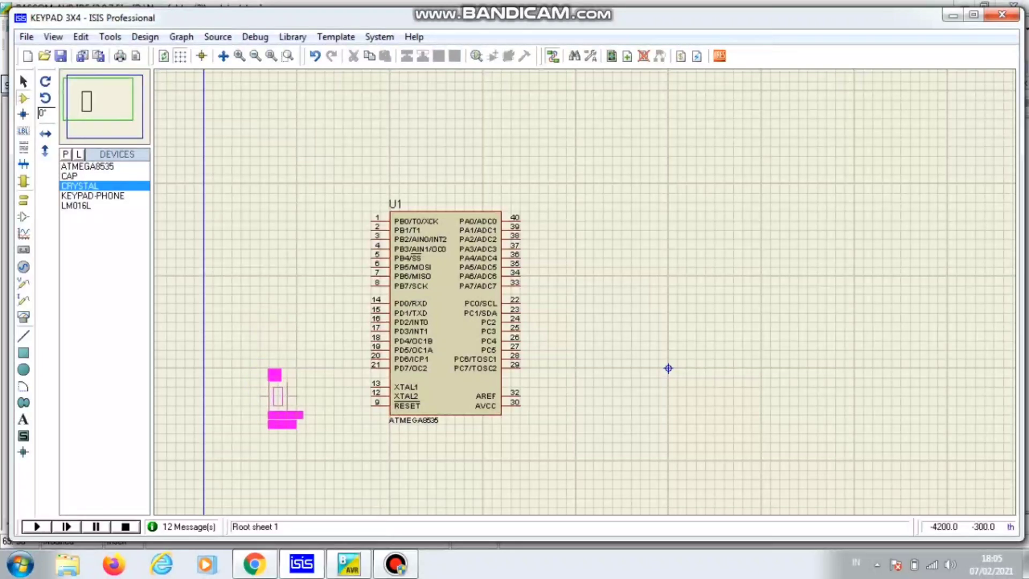
click(274, 390)
right_click(275, 390)
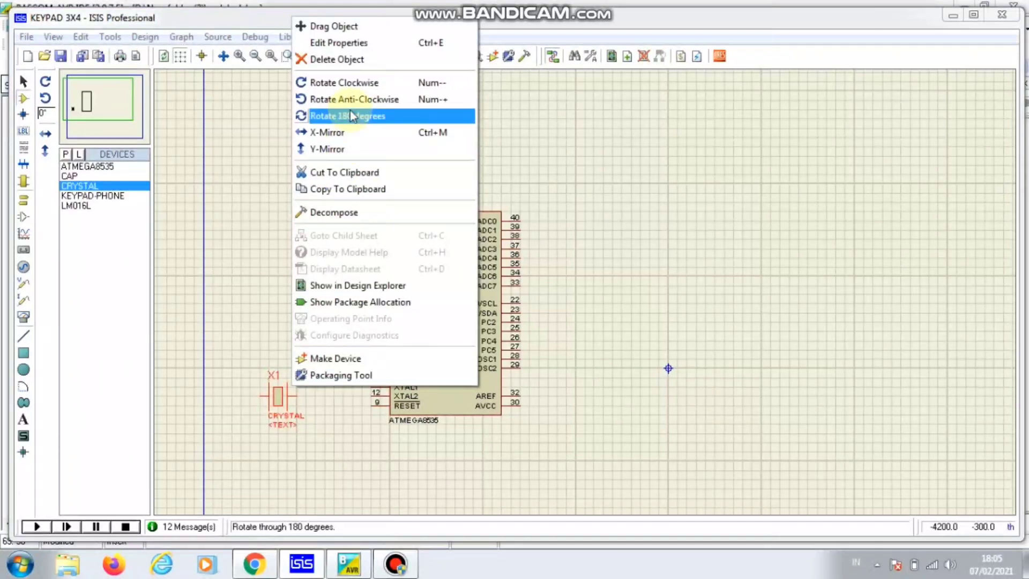
click(344, 82)
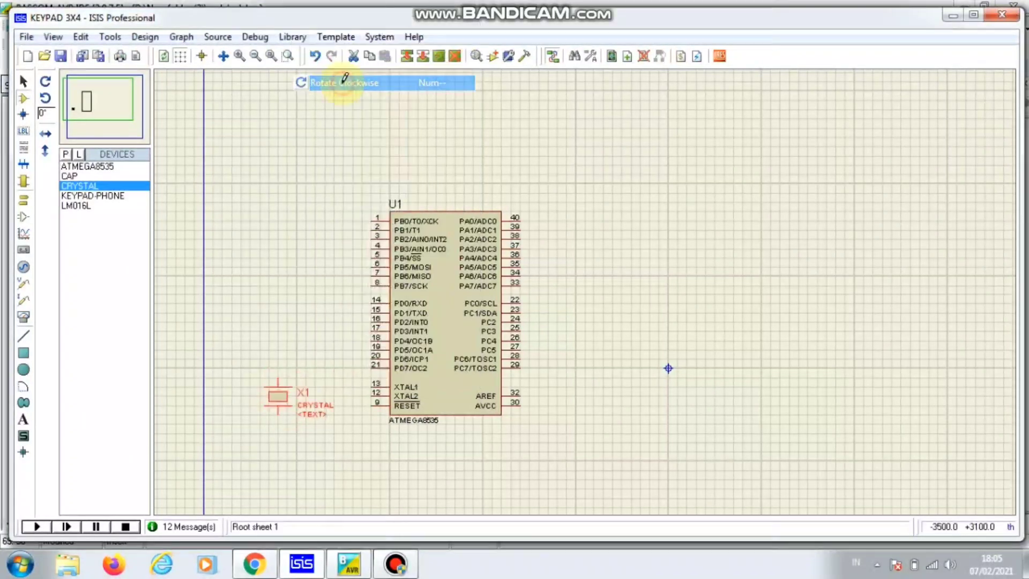
- Wire the crystal's lower lead to XTAL2 and its upper lead to XTAL1 of the microcontroller
click(372, 394)
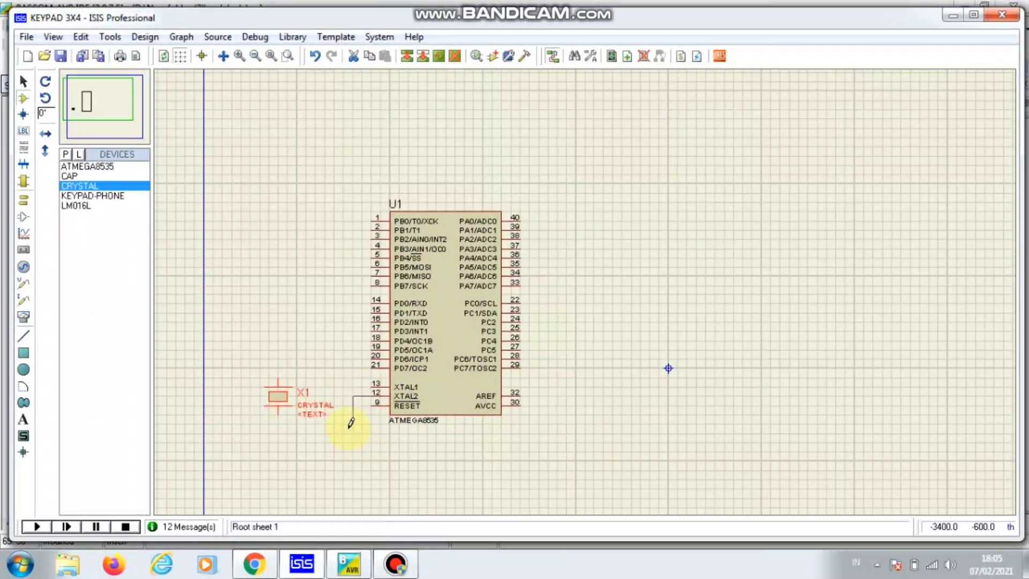
click(279, 414)
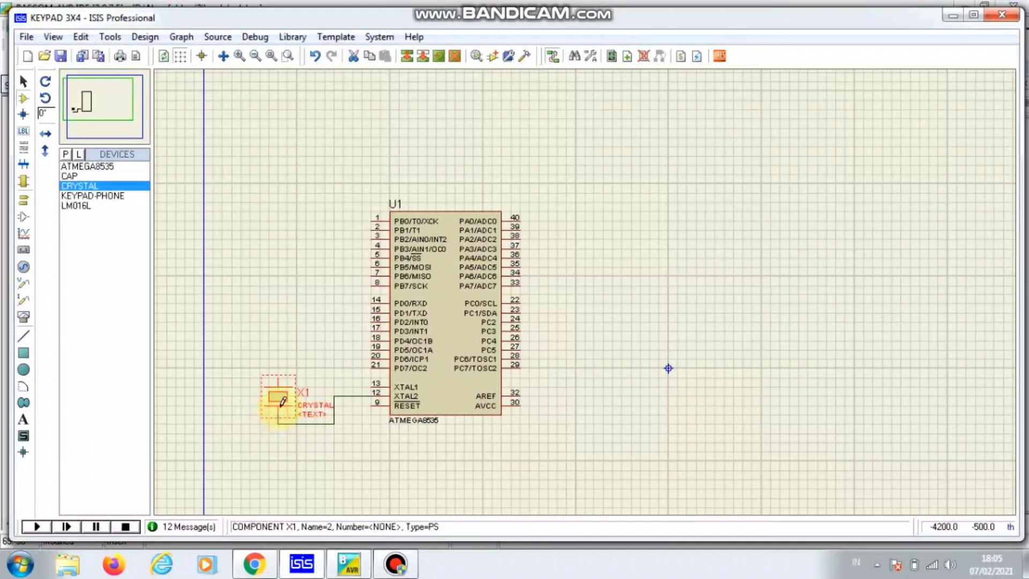
click(277, 378)
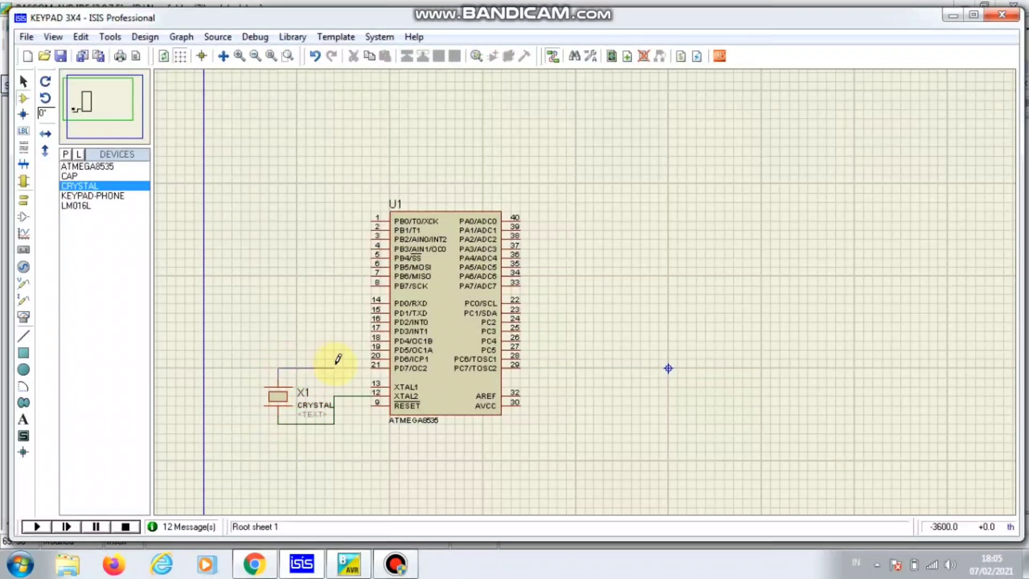
click(373, 386)
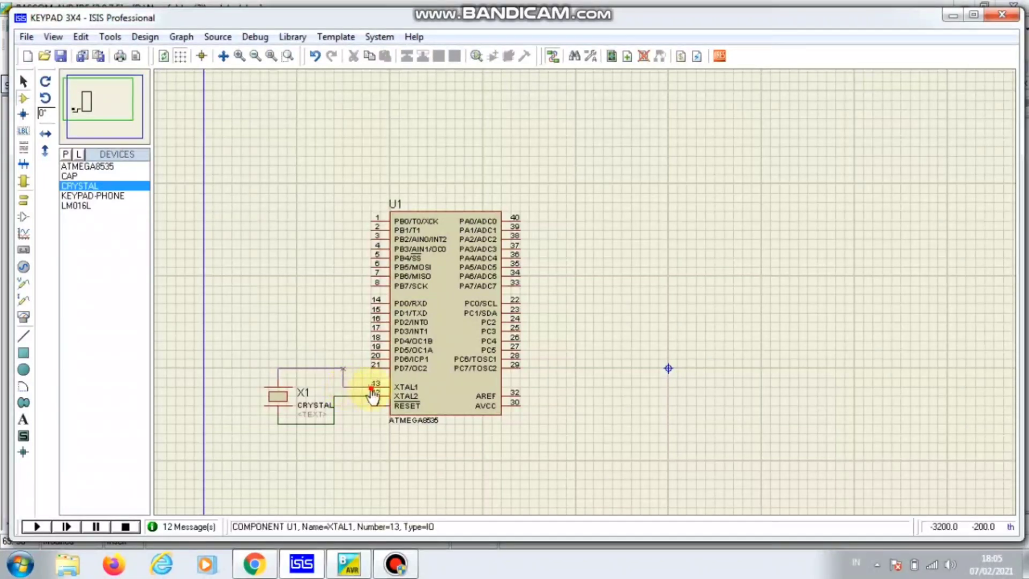
- Place a CAP capacitor beside the crystal's lower lead and wire it to the XTAL2 line
click(78, 176)
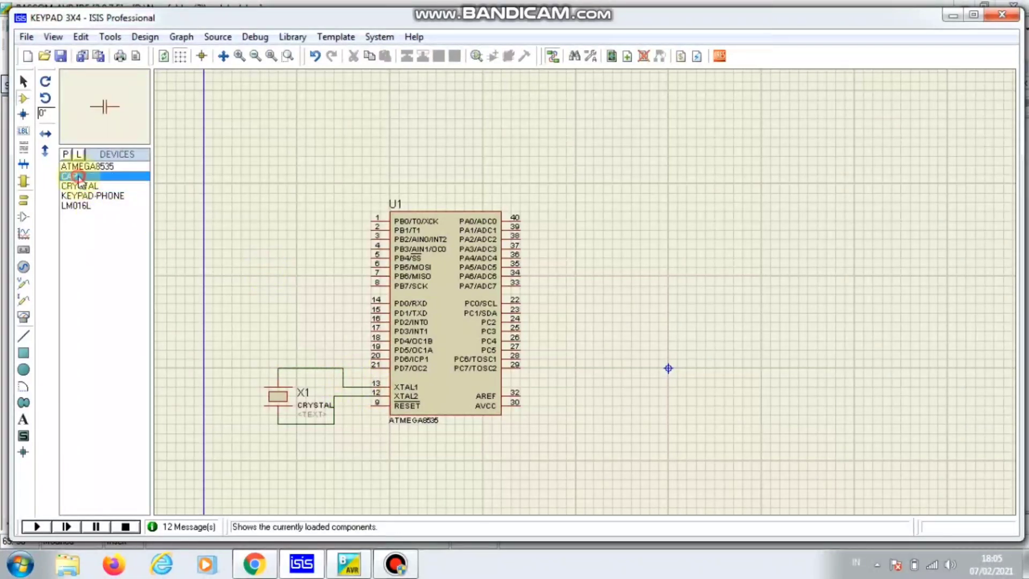
click(240, 410)
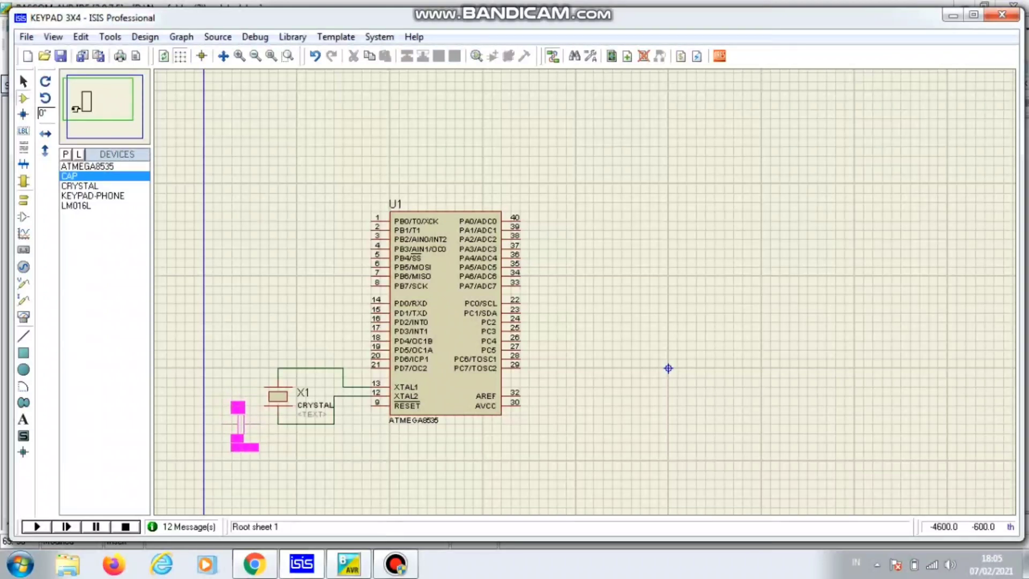
click(260, 422)
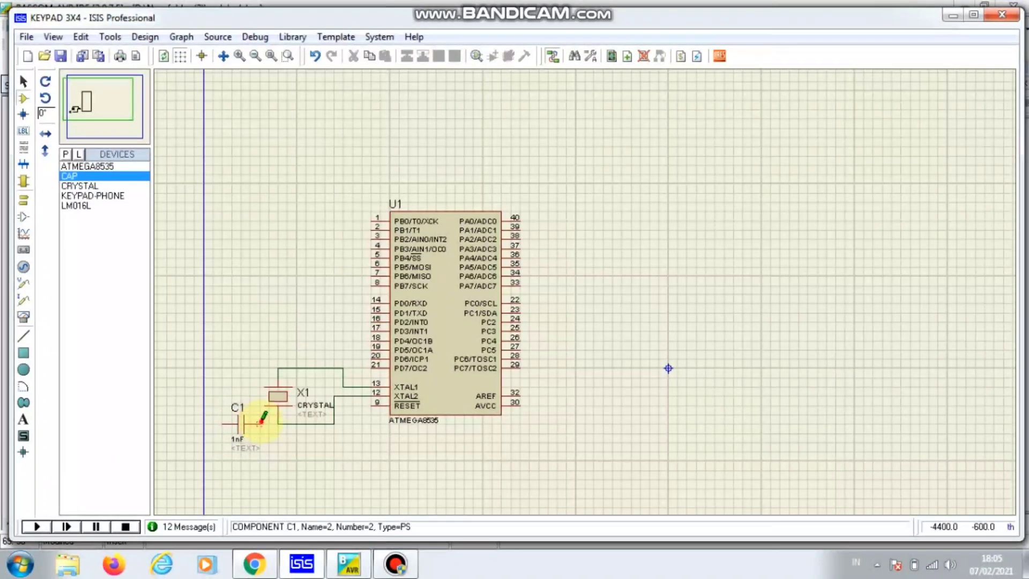
click(261, 423)
click(278, 423)
- Place a second capacitor above the first and wire it to the XTAL1 line and to the first capacitor's free end
click(241, 377)
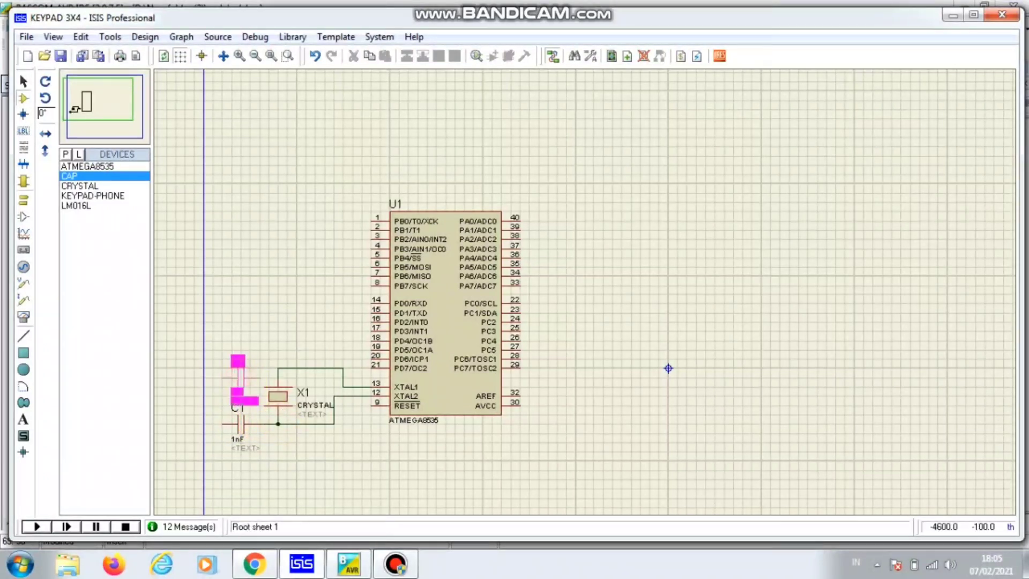
click(240, 367)
click(260, 368)
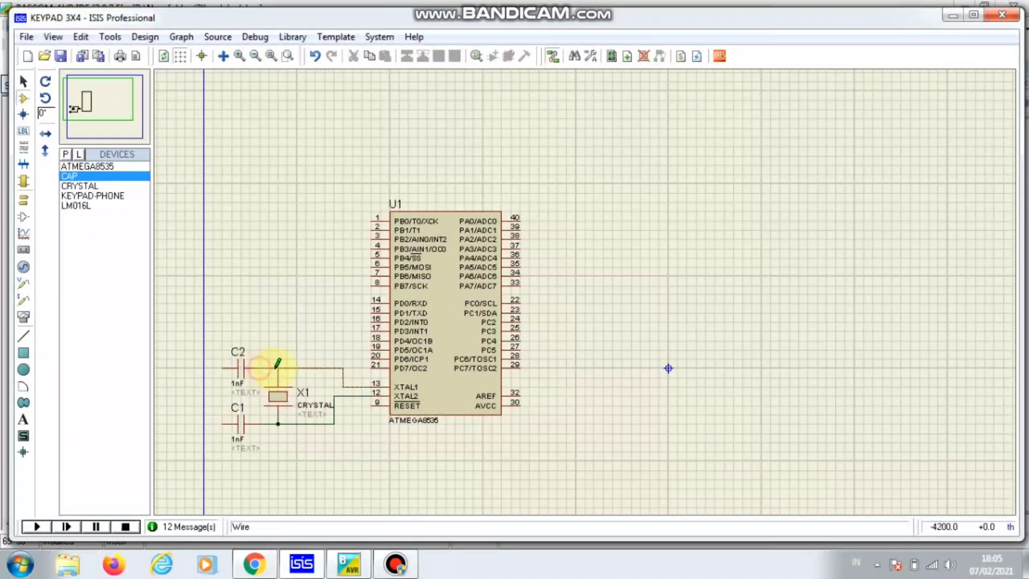
click(279, 368)
click(221, 368)
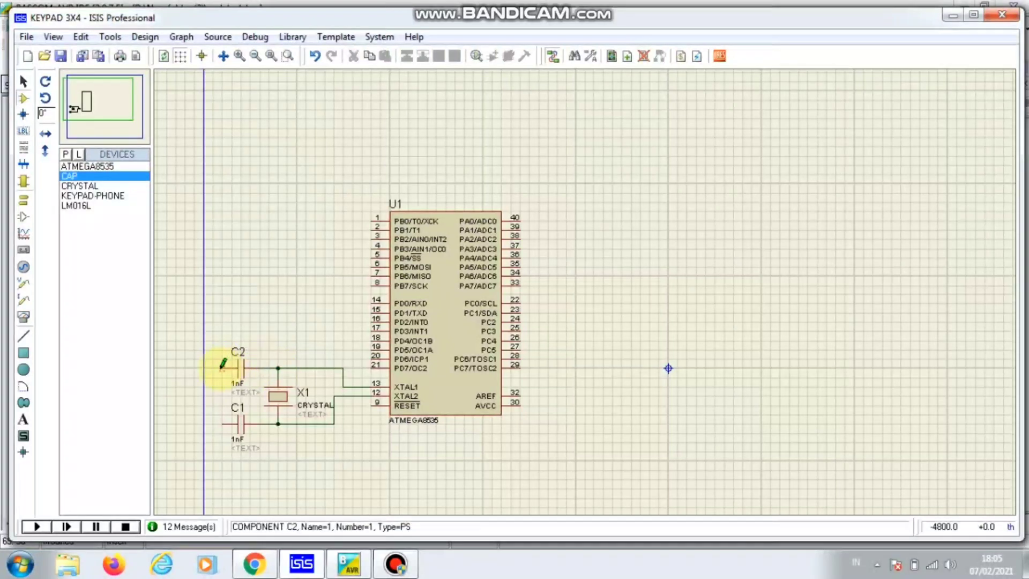
click(215, 423)
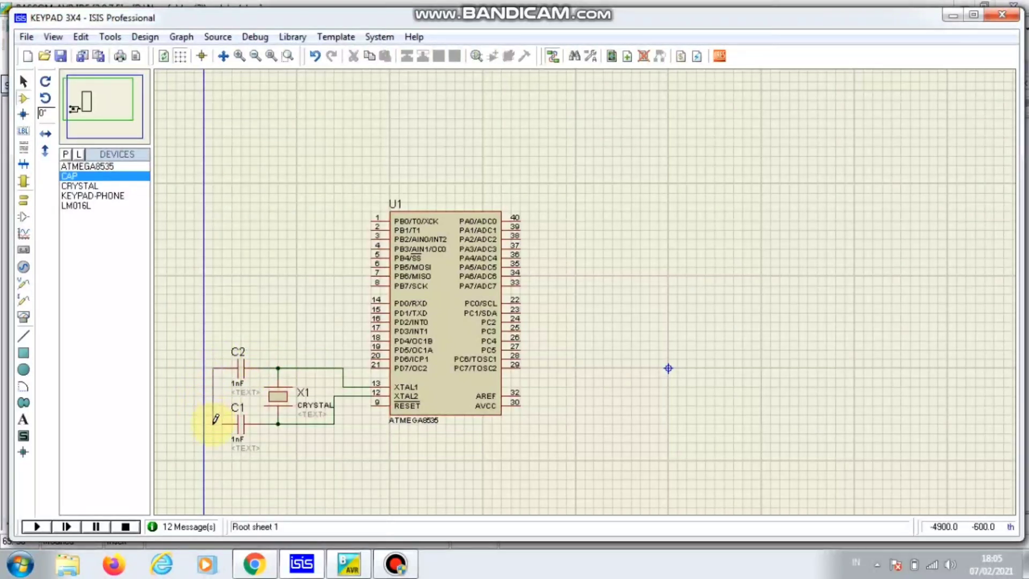
- Set the capacitance of C1 to 22pF
right_click(240, 445)
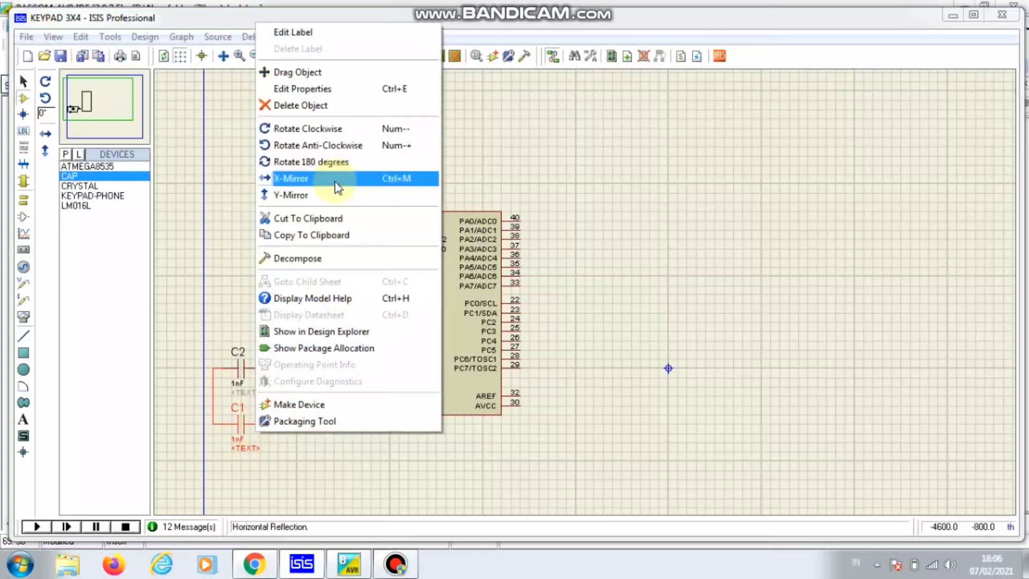
click(302, 88)
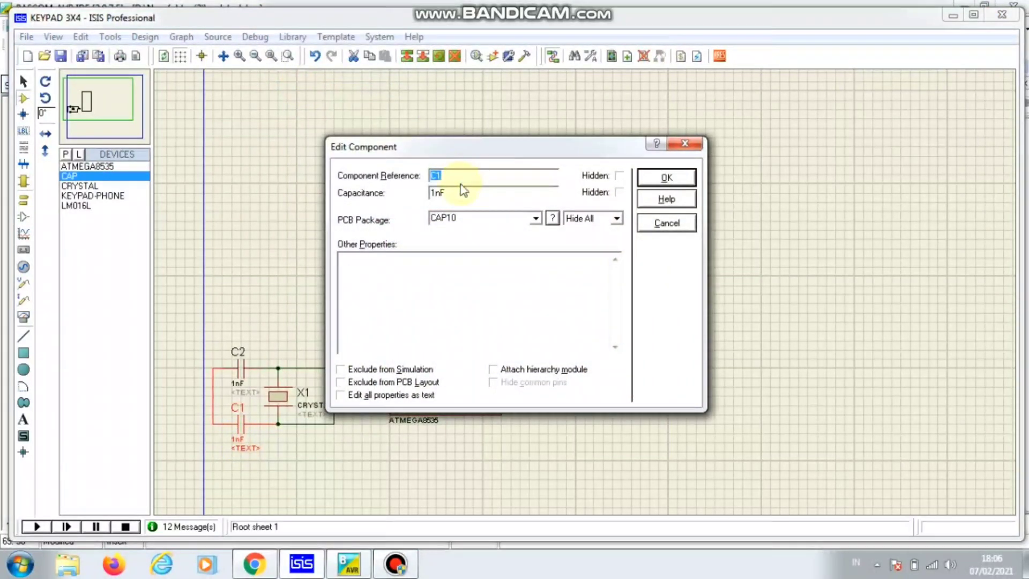
click(441, 193)
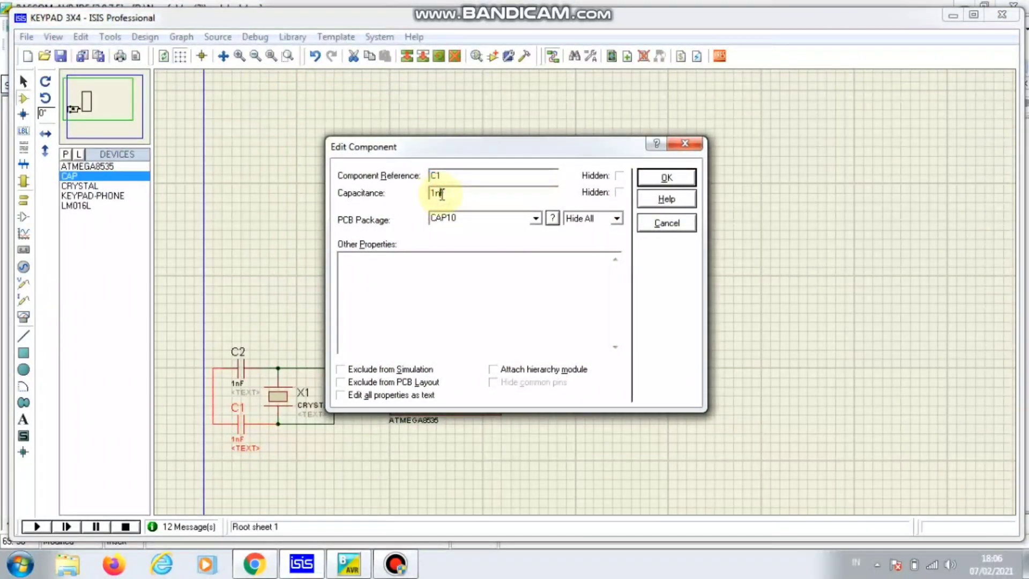
key(BackSpace)
text(22pF)
key(Return)
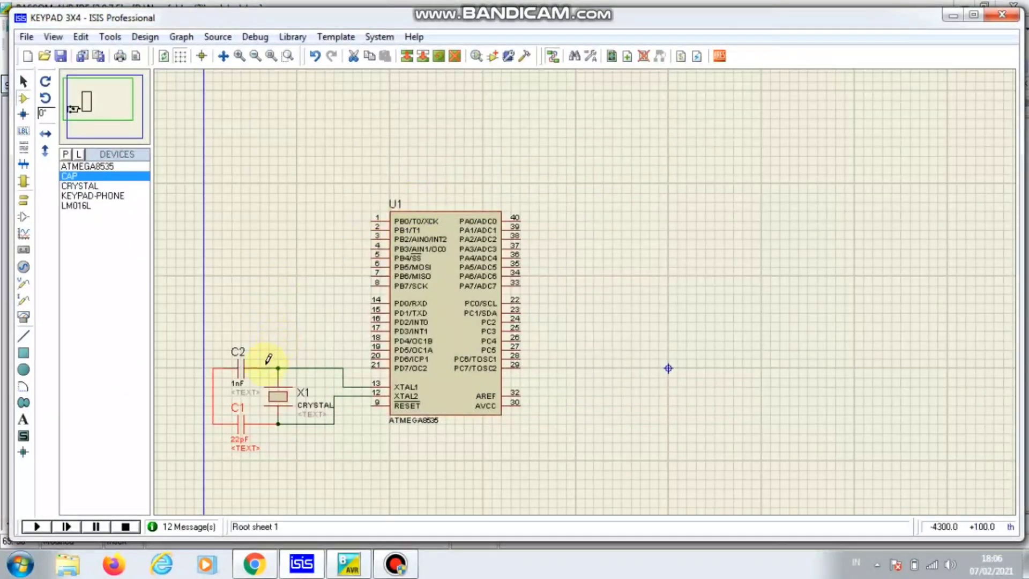
- Set the capacitance of C2 to 22pF and deselect it
right_click(236, 378)
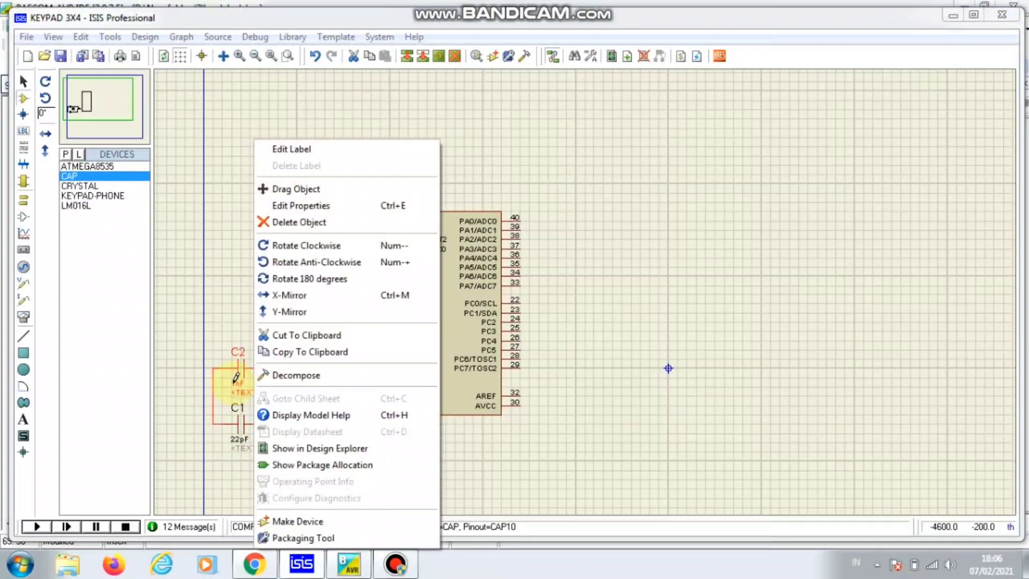
click(303, 205)
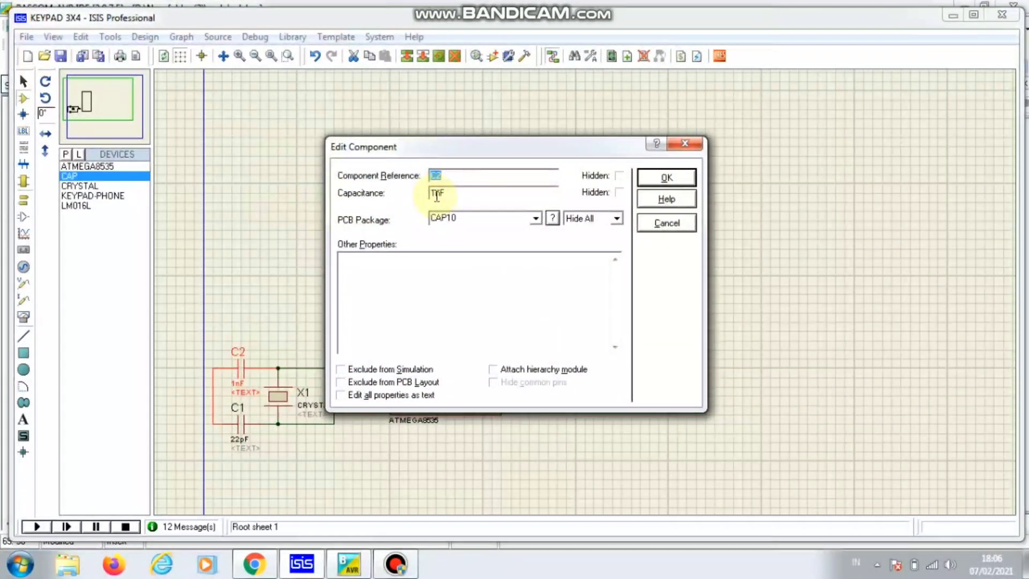
click(440, 195)
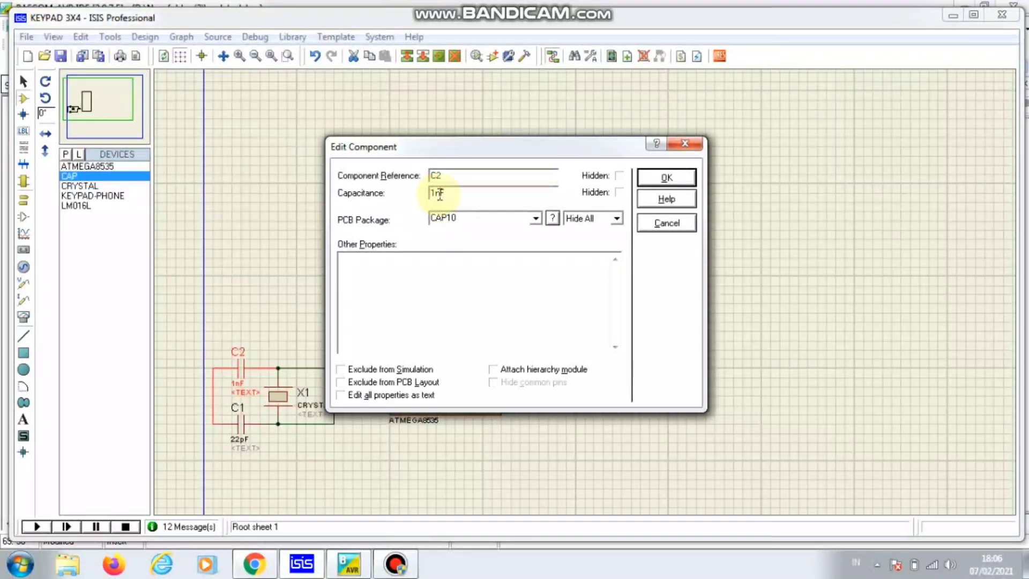
key(BackSpace)
text(22pF)
key(Return)
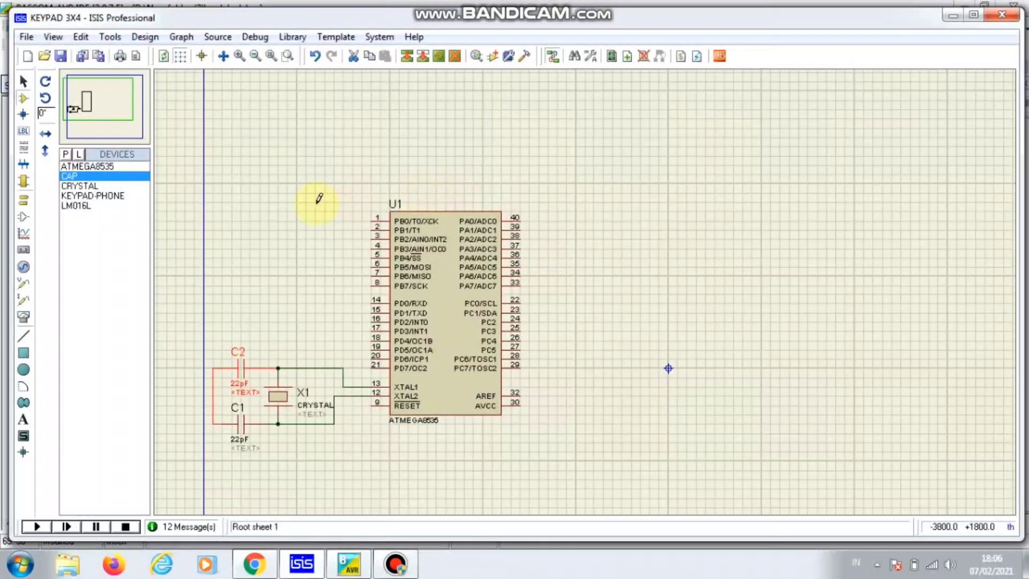
click(312, 198)
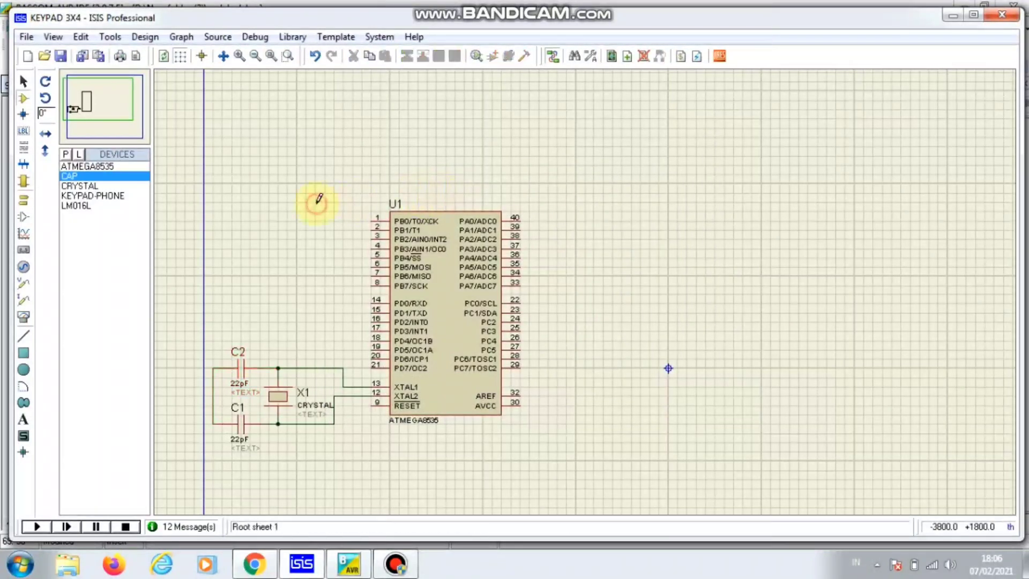
- Place a GROUND terminal below the capacitors and wire it to their common line
click(23, 200)
click(89, 217)
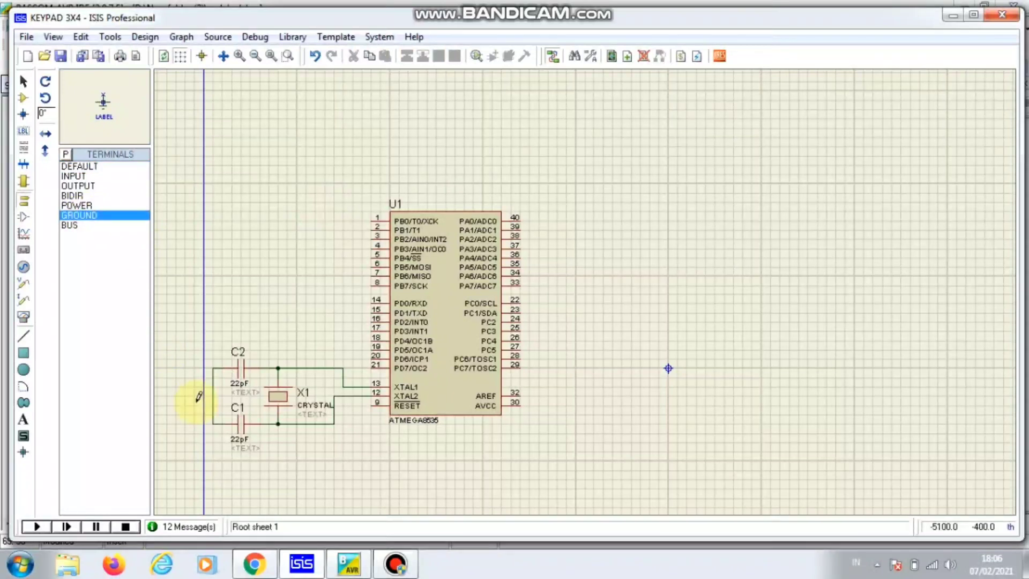
click(218, 457)
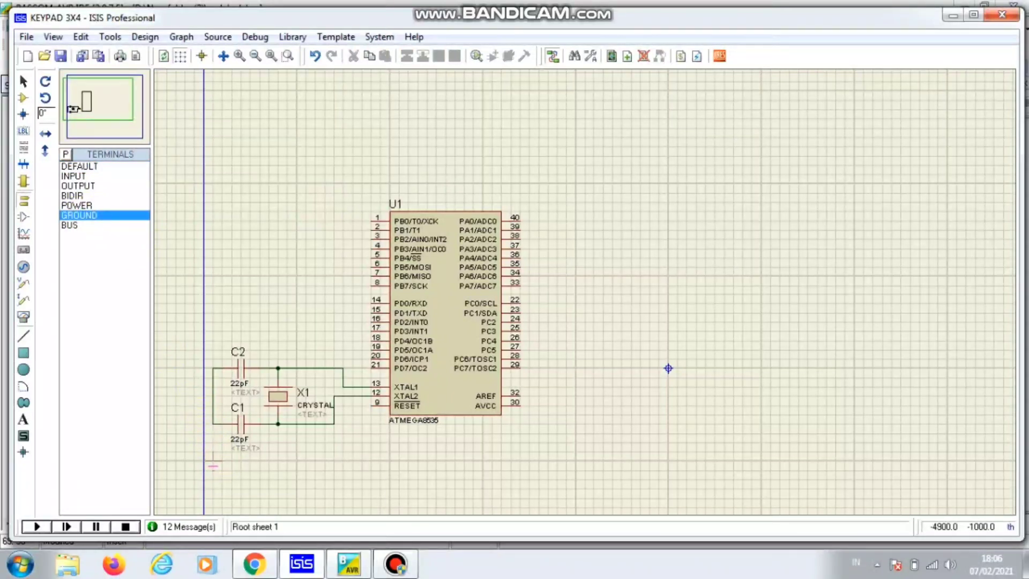
click(213, 456)
click(213, 424)
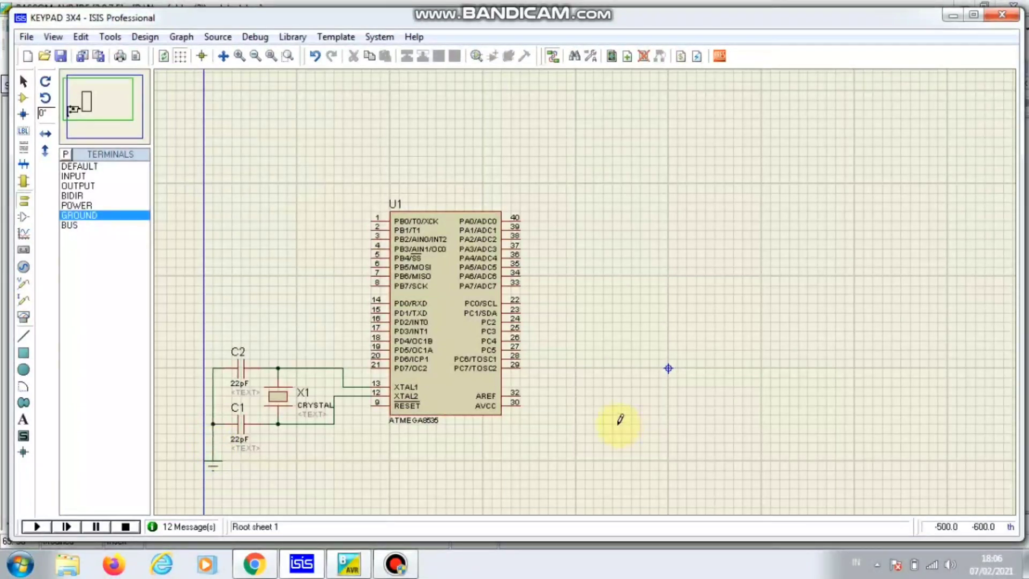
- Join the microcontroller's AREF and AVCC pins, and wire a new POWER terminal beside them to their common line
click(524, 403)
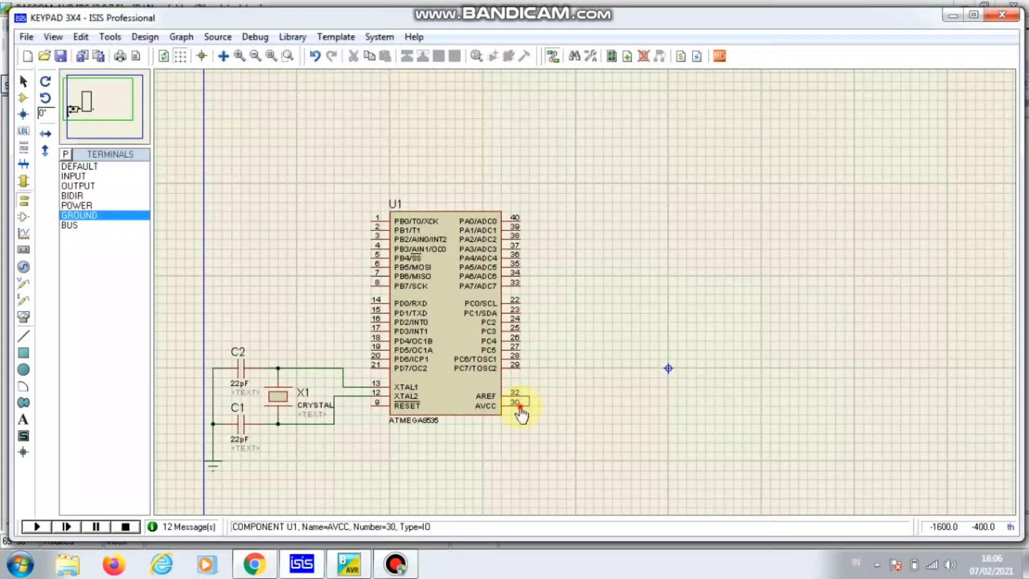
click(79, 205)
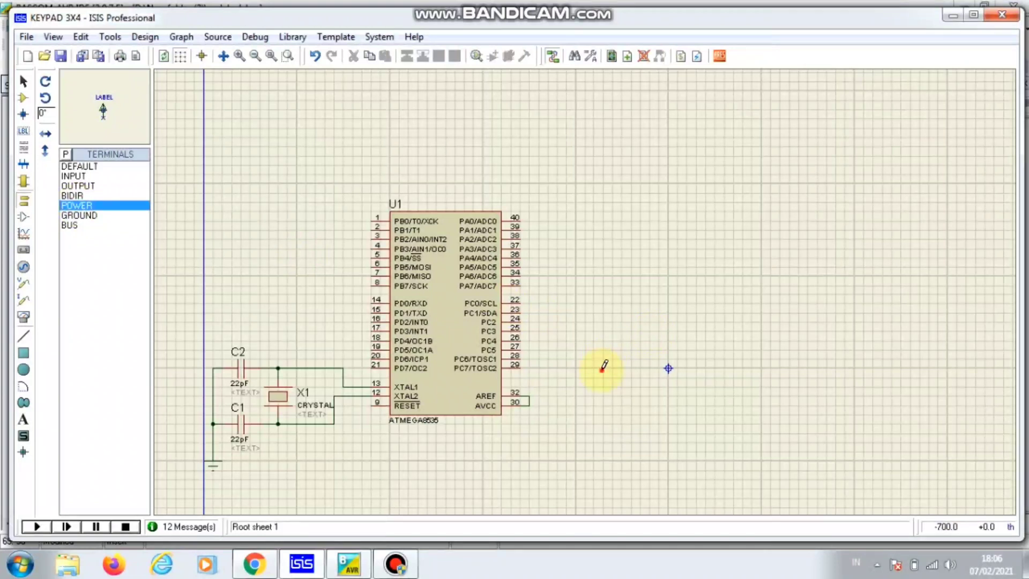
click(633, 398)
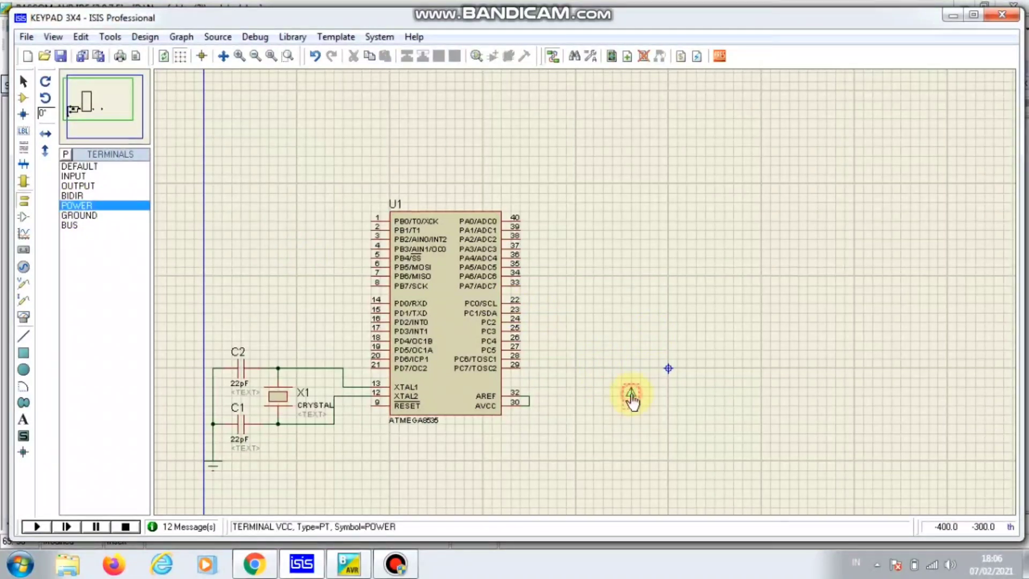
click(633, 398)
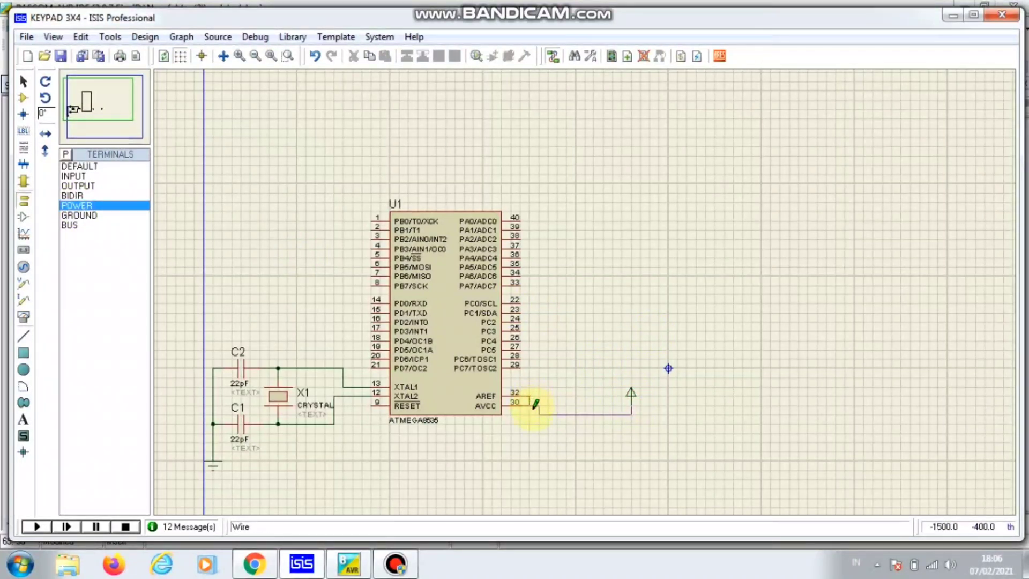
click(528, 406)
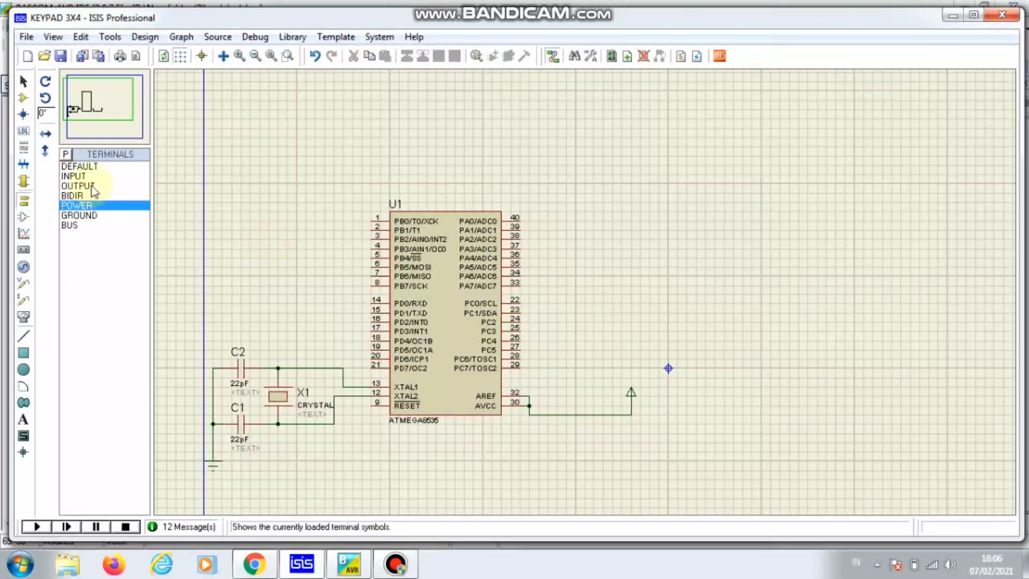
- Place an LM016L display well to the right of the microcontroller, level with its upper pins
click(24, 99)
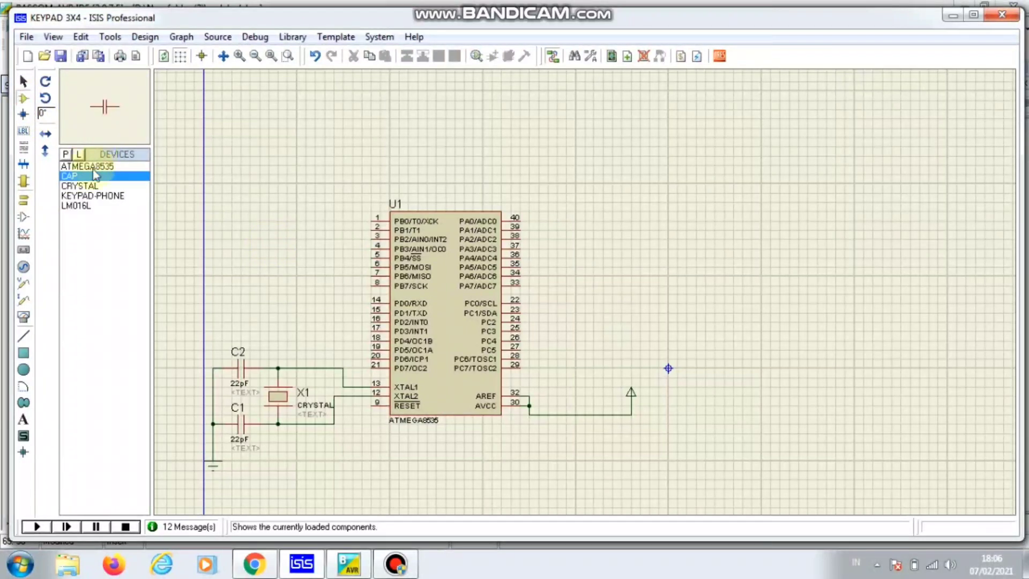
click(75, 207)
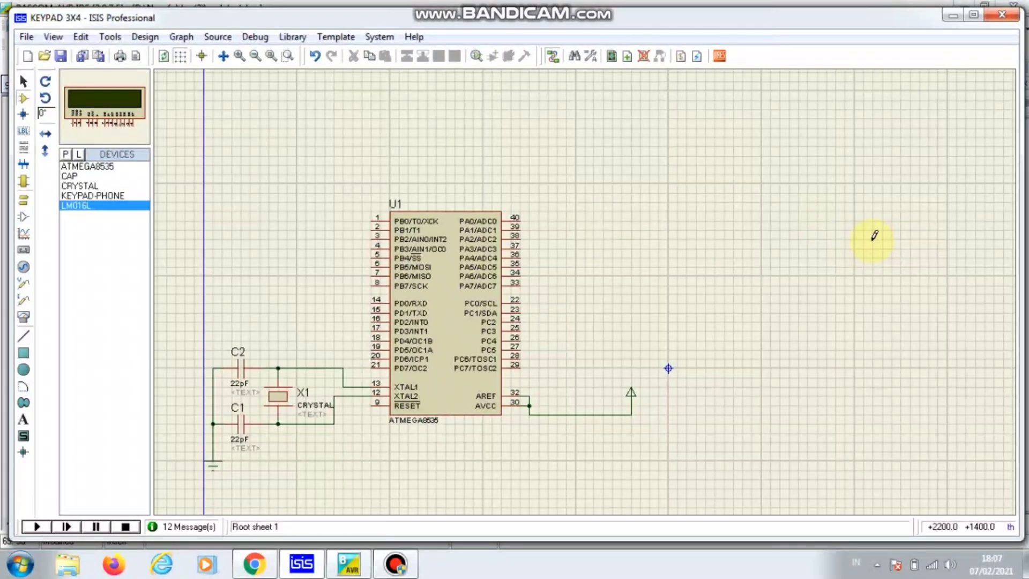
click(896, 253)
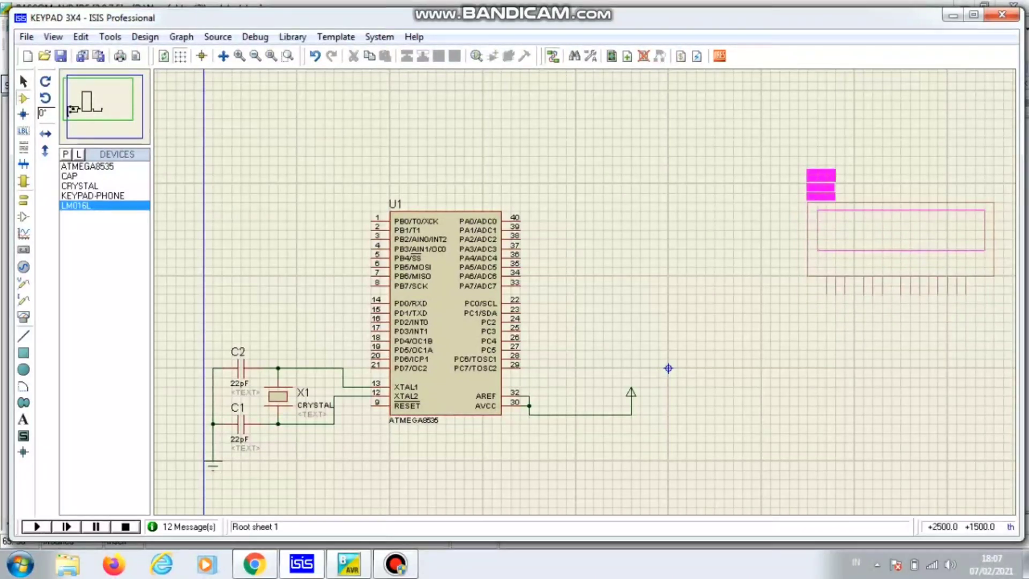
click(910, 234)
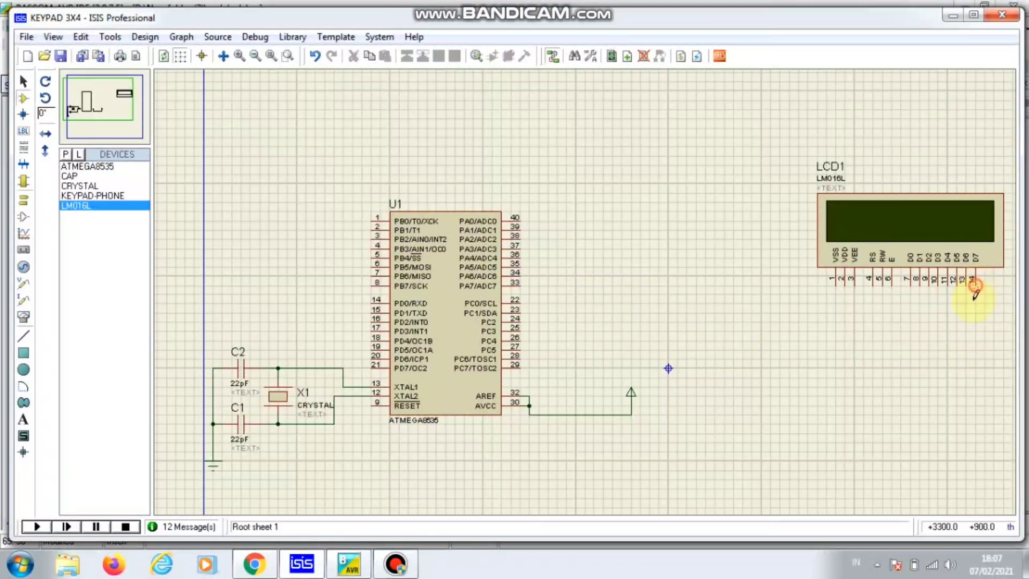
- Wire the LCD's D7, D6, D5 and D4 pins to PC7, PC6, PC5 and PC4, and its E pin to PC2
click(524, 356)
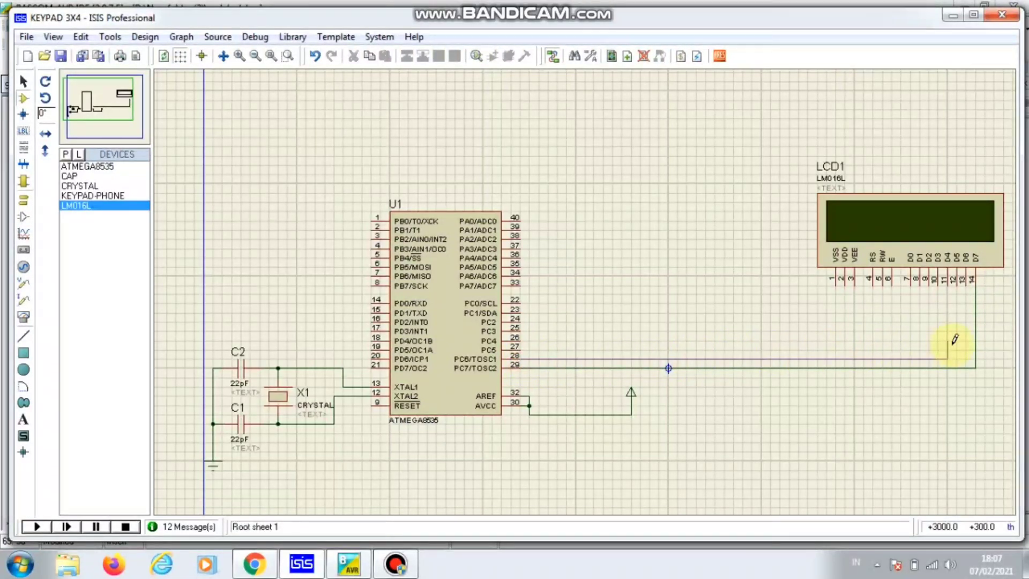
click(964, 289)
click(954, 283)
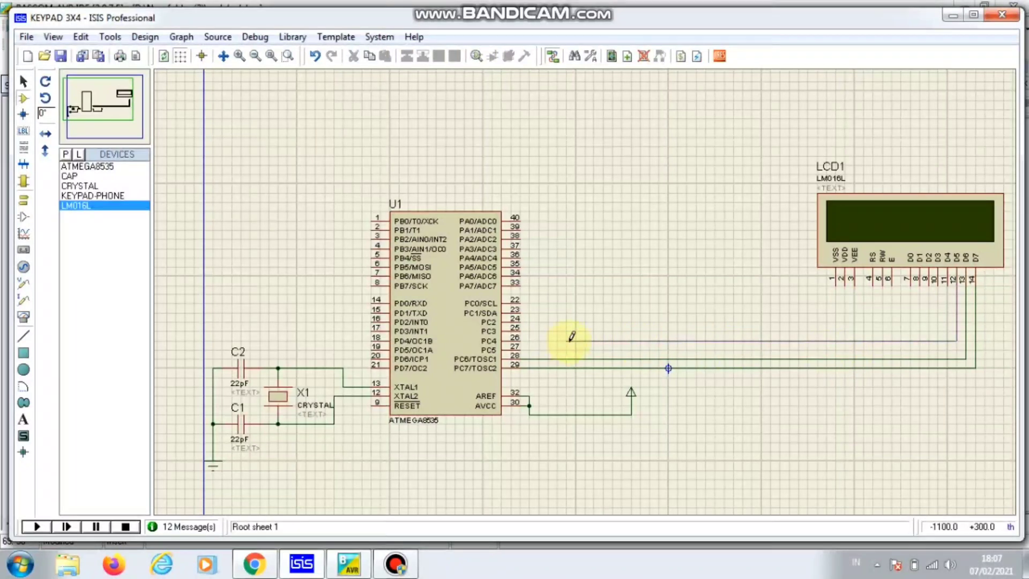
click(523, 347)
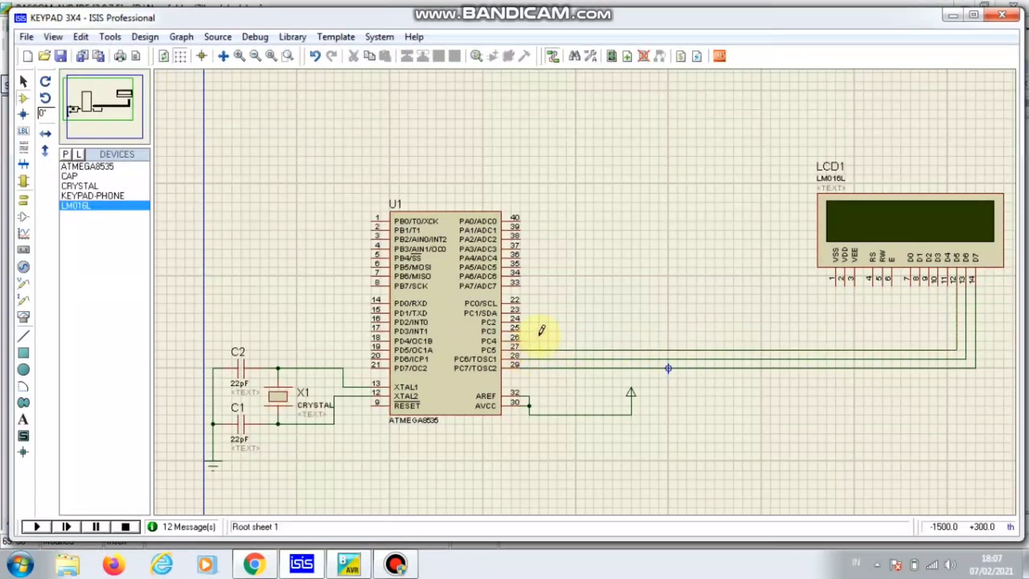
click(522, 337)
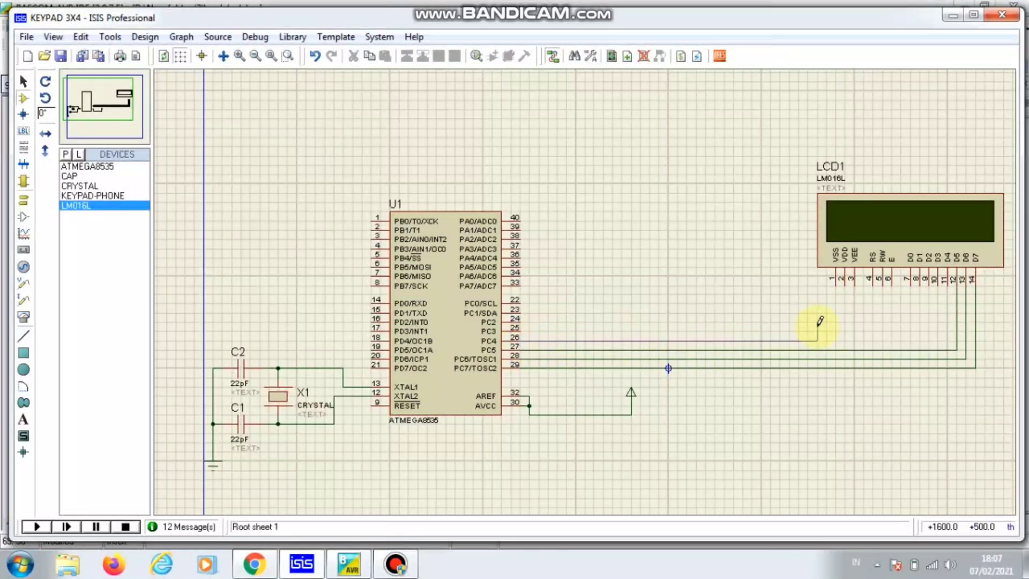
click(947, 284)
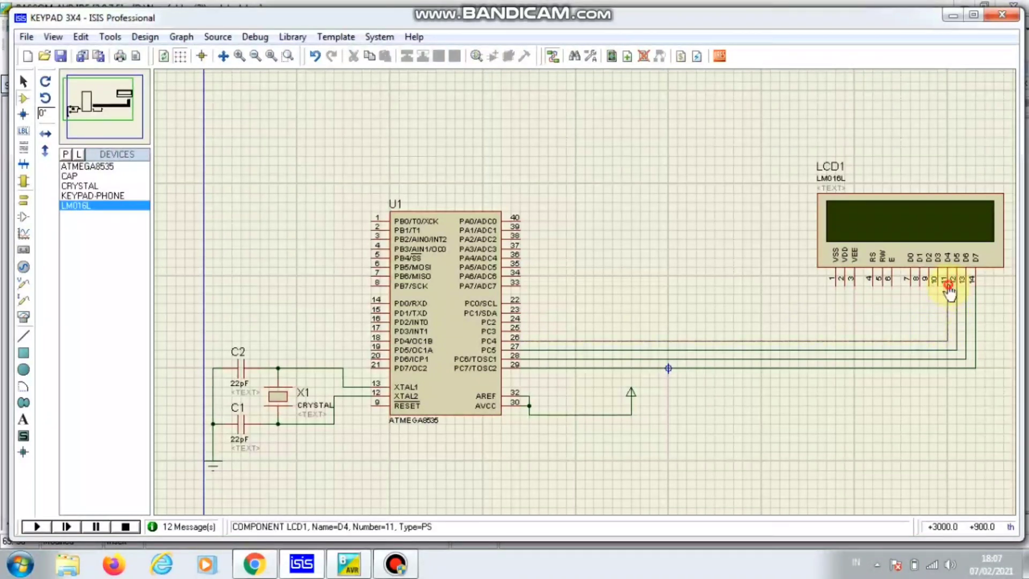
click(893, 282)
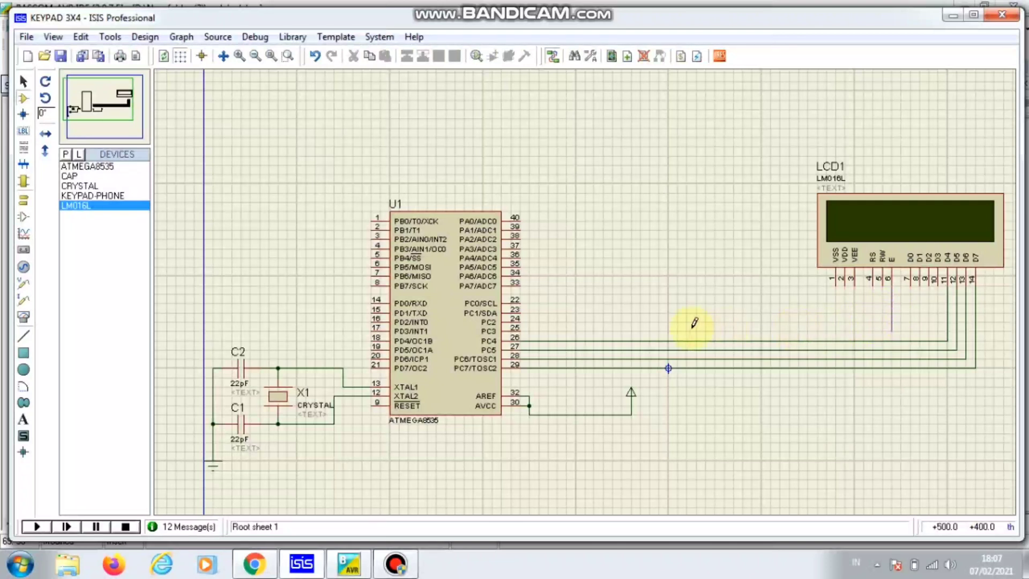
click(520, 322)
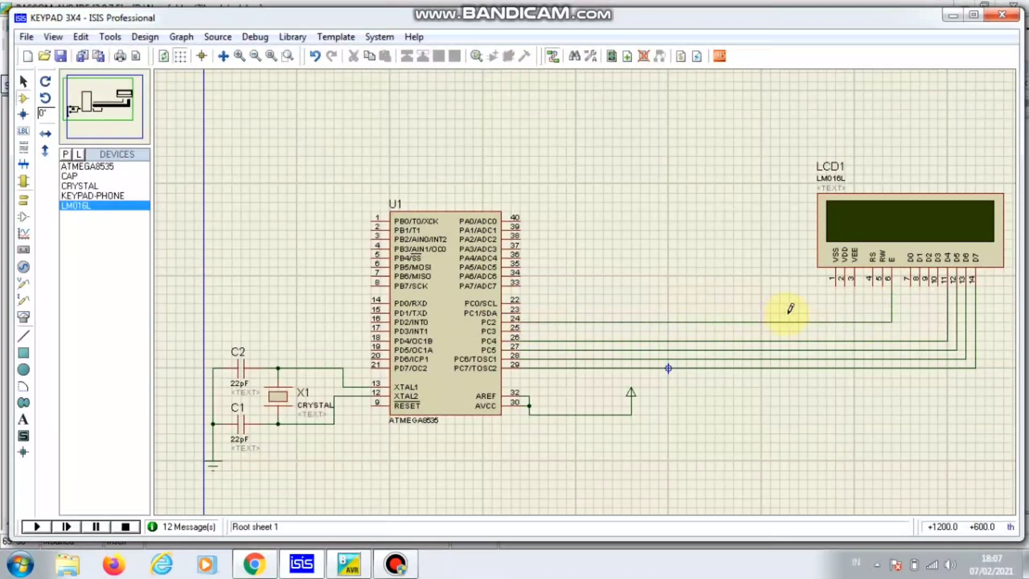
click(872, 284)
click(873, 302)
right_click(874, 302)
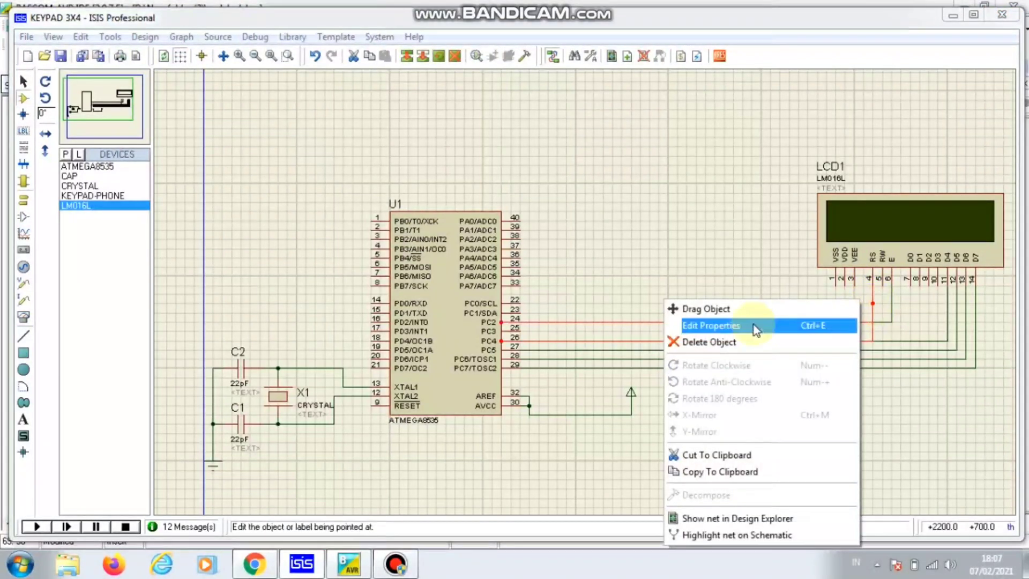
click(736, 341)
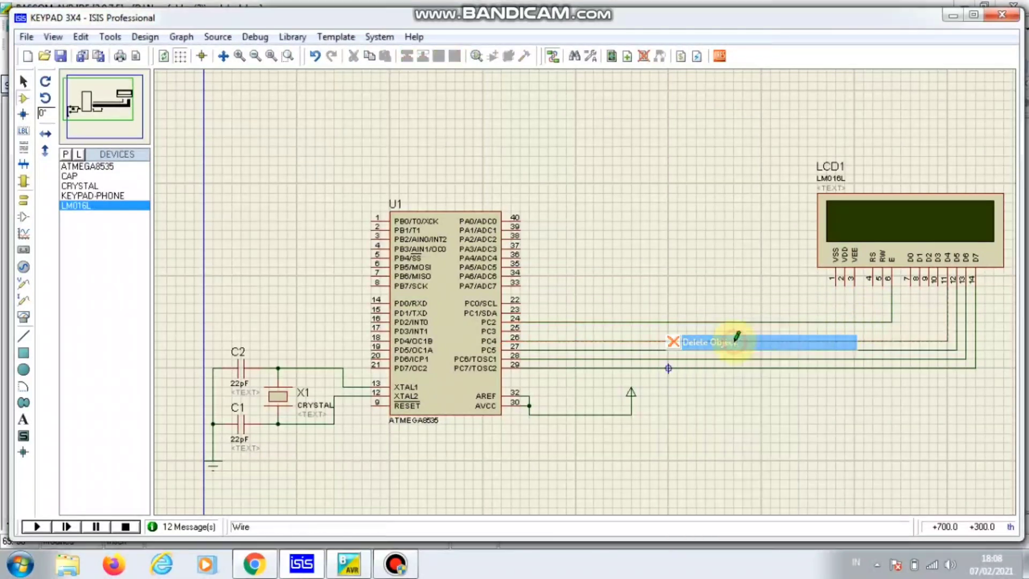
- Wire the LCD's RS pin to PC0, and join its RW pin to D0, D1, D2 and D3
click(873, 286)
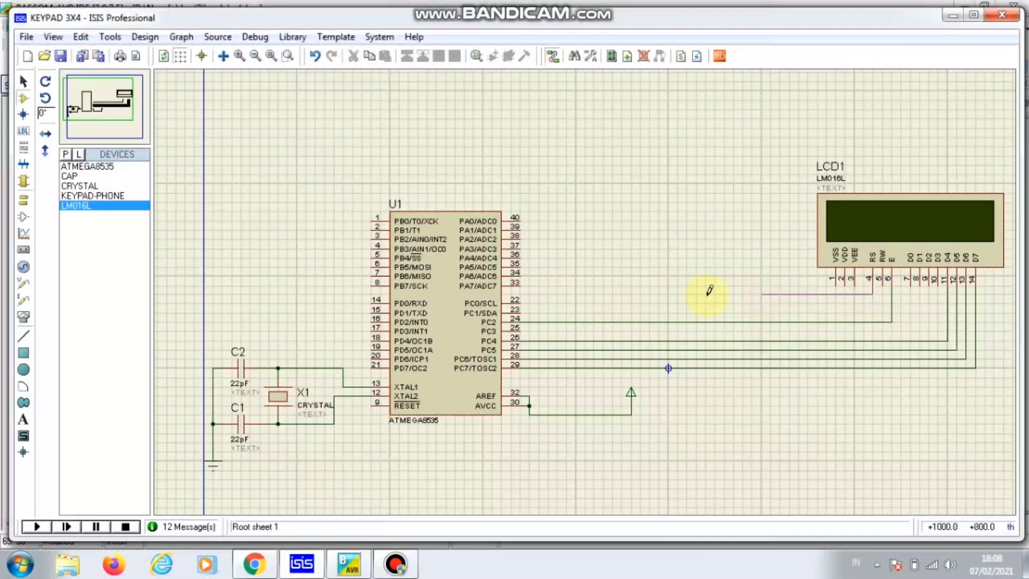
click(523, 301)
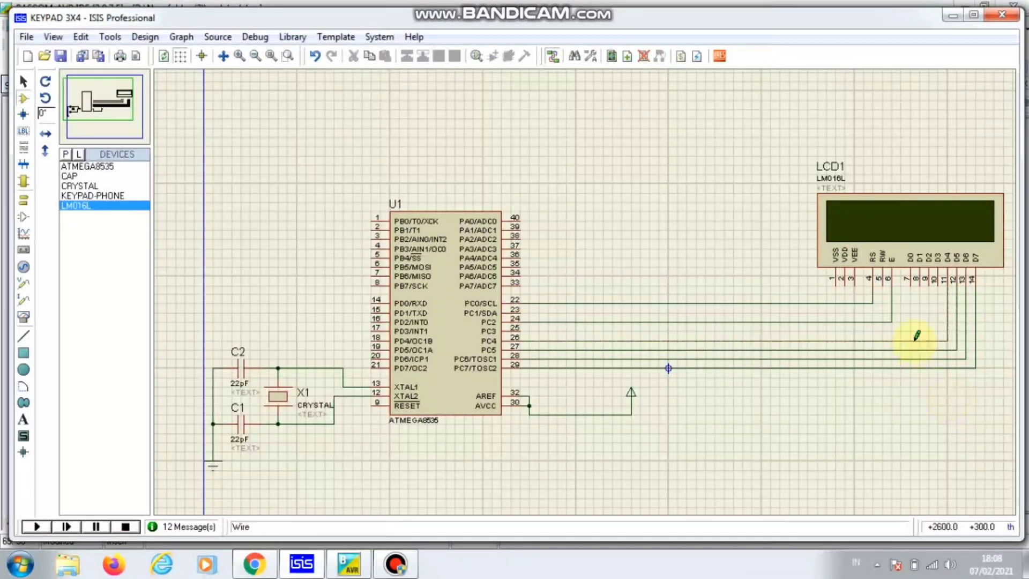
click(883, 282)
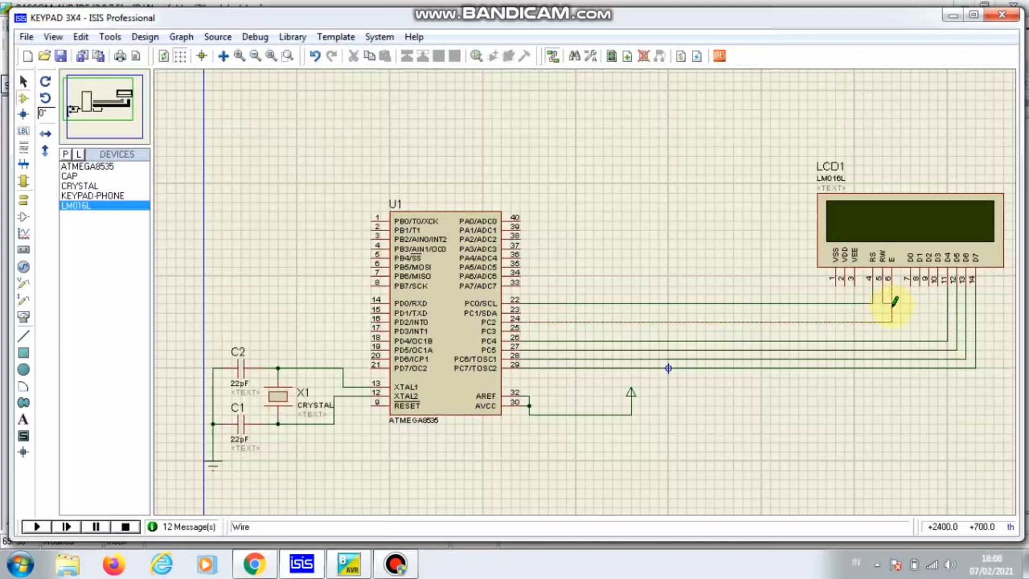
click(921, 294)
click(911, 293)
click(930, 293)
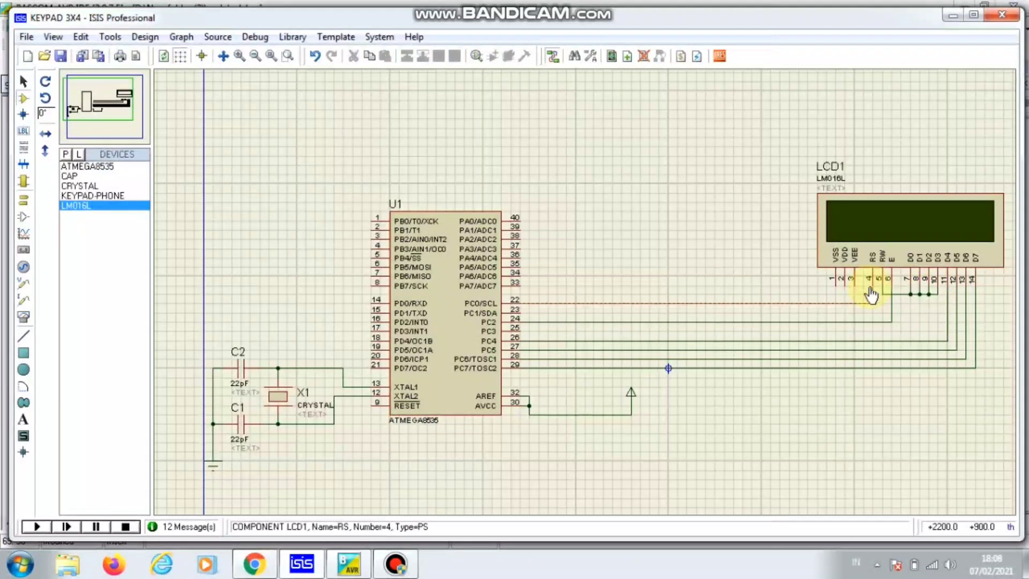
- Connect the LCD's VSS and VEE pins to the RW line, and wire VDD to the POWER terminal's line
click(835, 282)
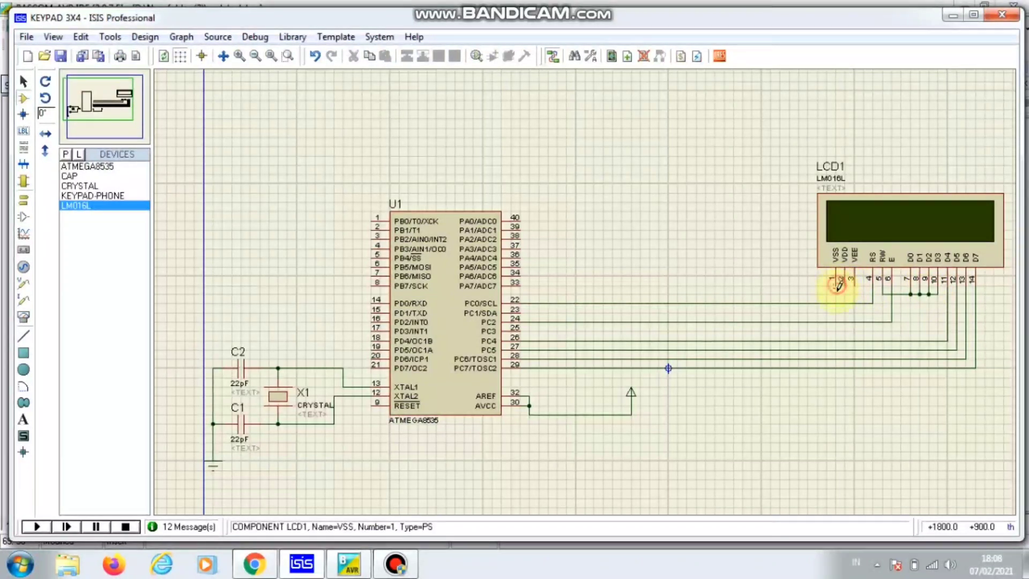
click(883, 294)
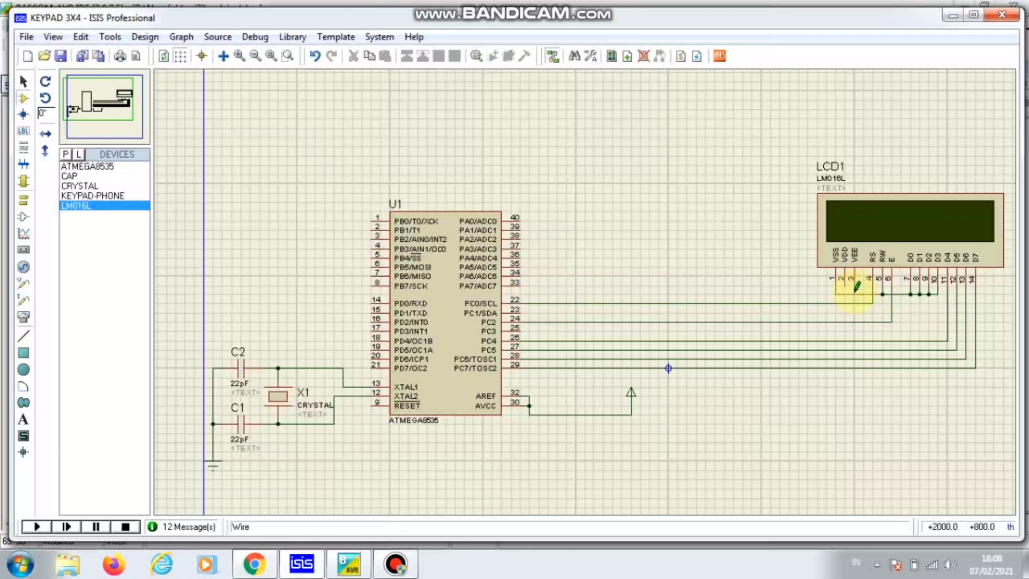
click(845, 282)
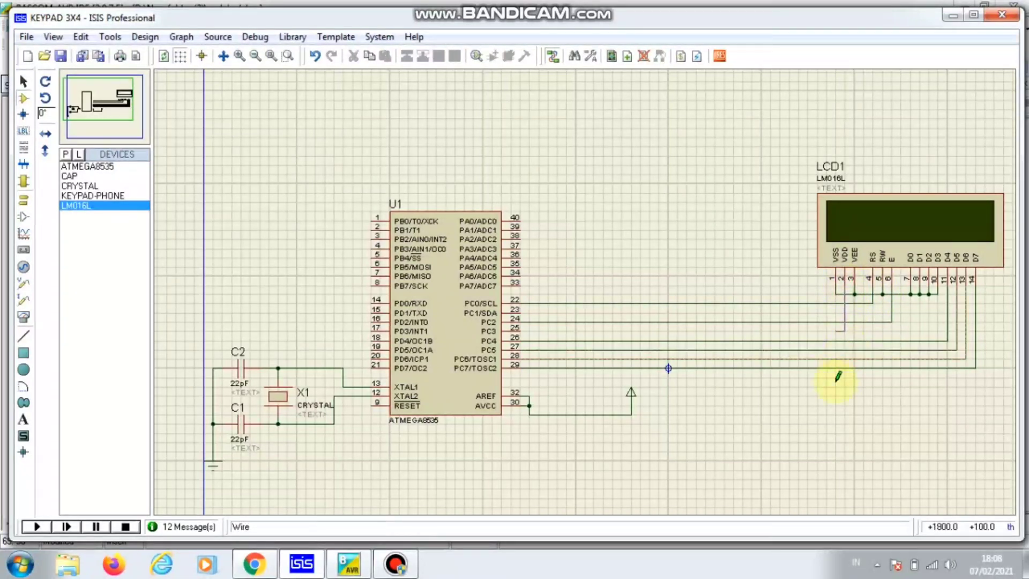
click(834, 412)
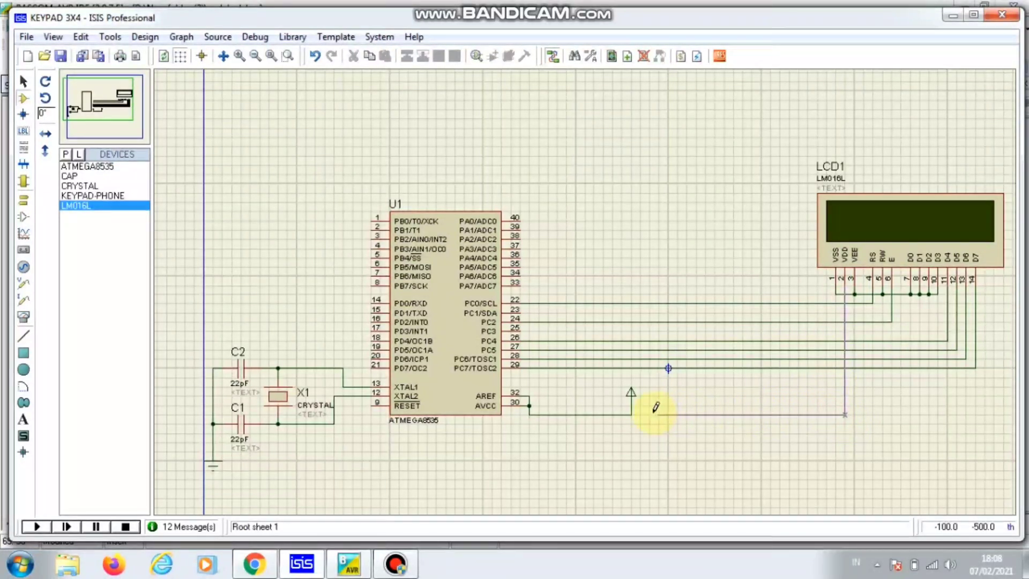
click(632, 413)
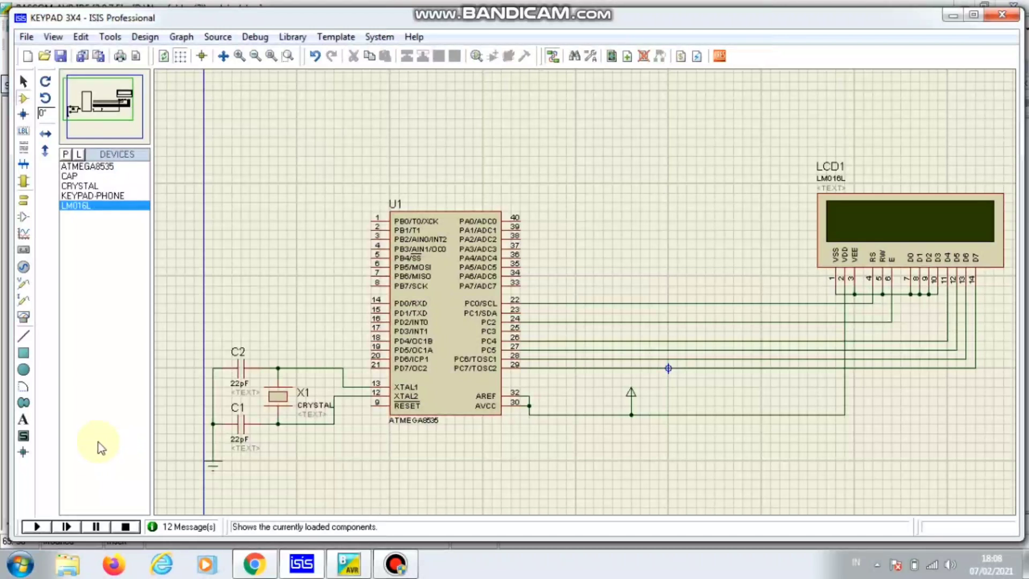
click(395, 563)
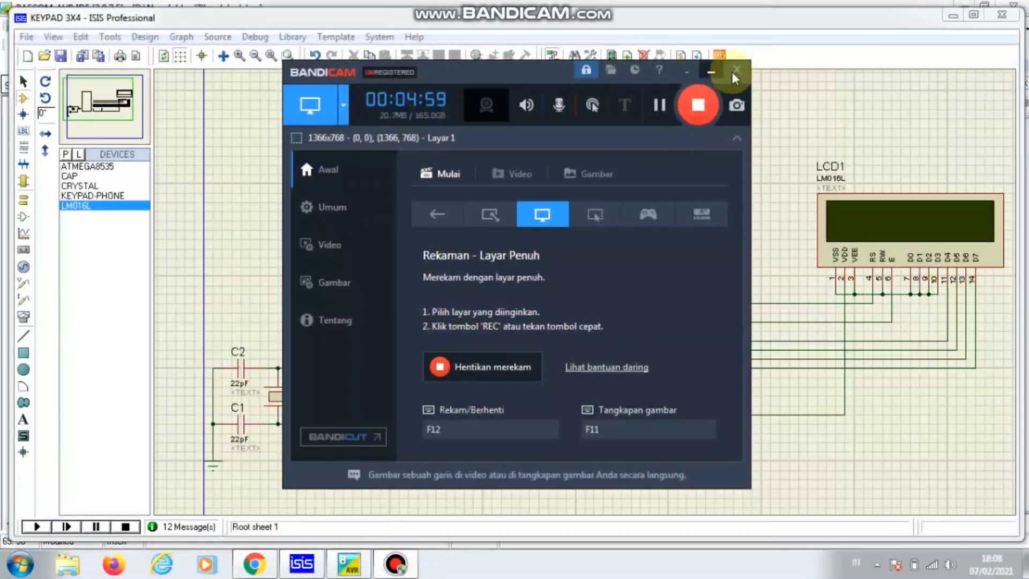
click(711, 71)
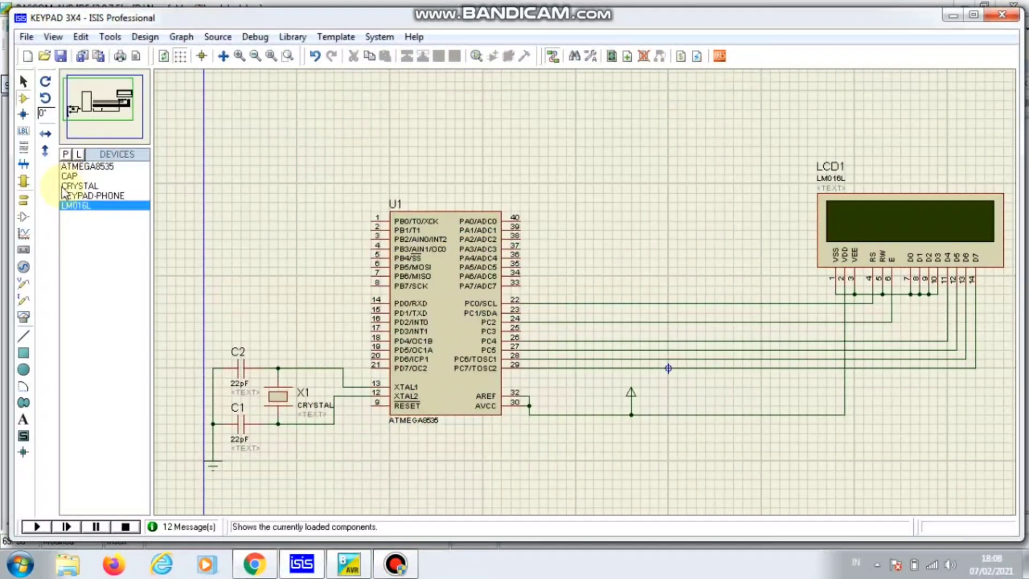
- Place a KEYPAD-PHONE component between the microcontroller and the LCD, above the LCD wiring
click(106, 195)
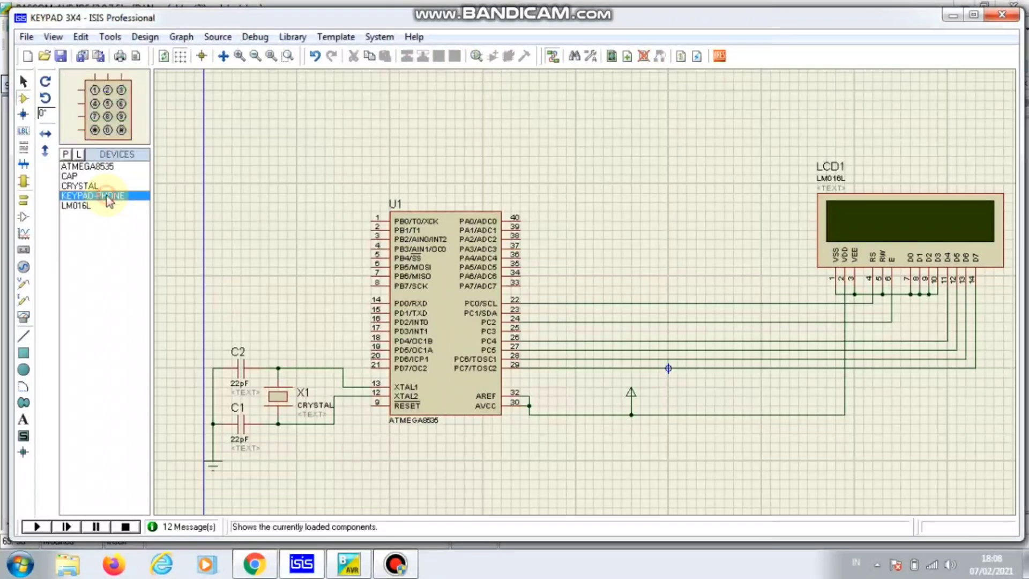
click(712, 161)
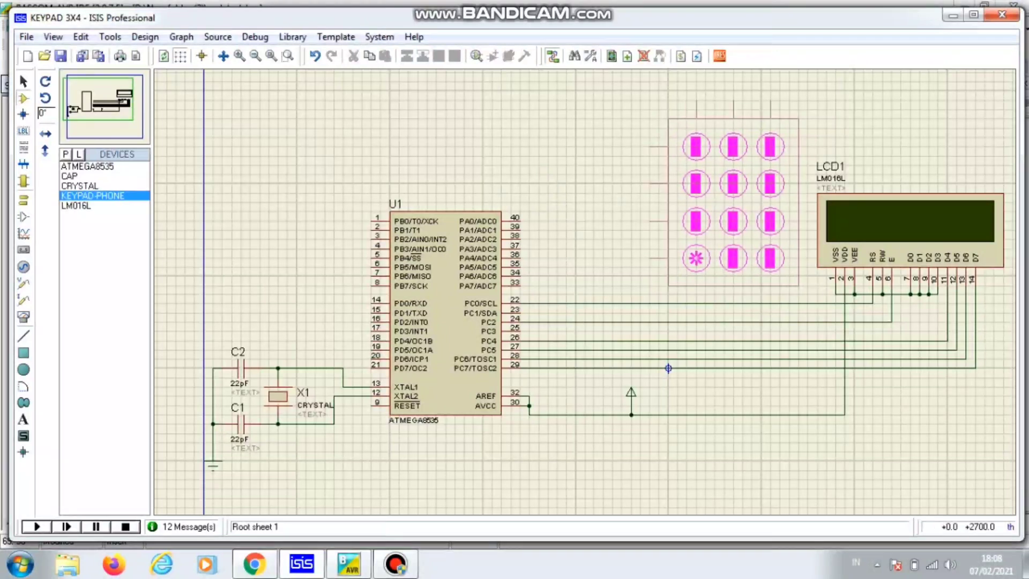
click(673, 115)
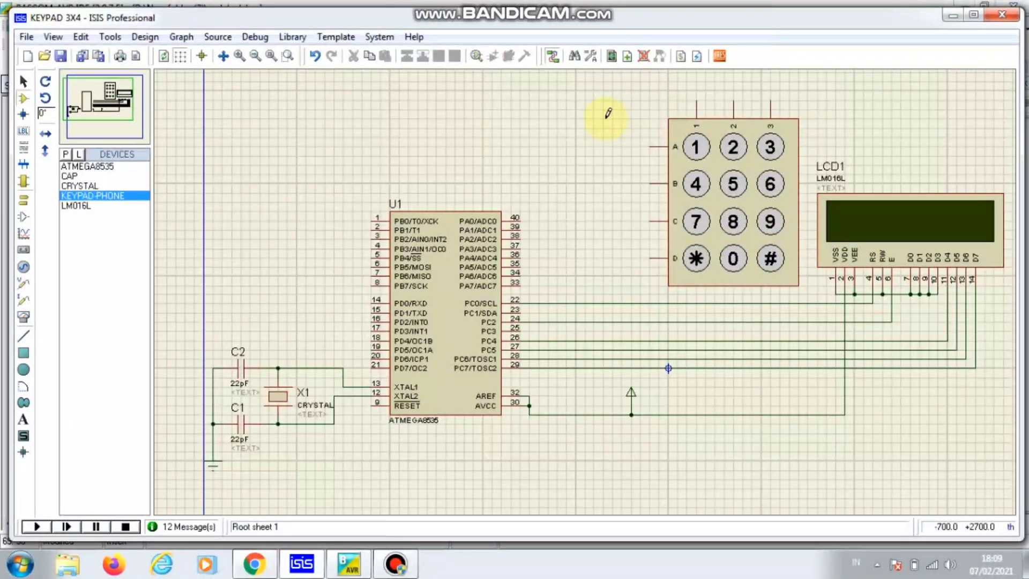
- Wire the keypad's row A pin to the microcontroller's PA0 pin
click(648, 143)
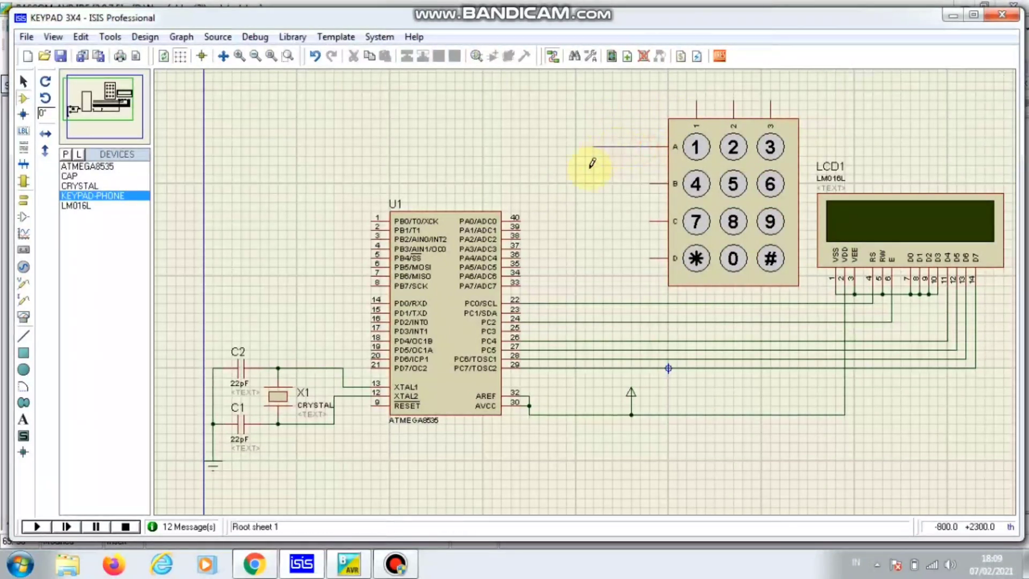
click(536, 217)
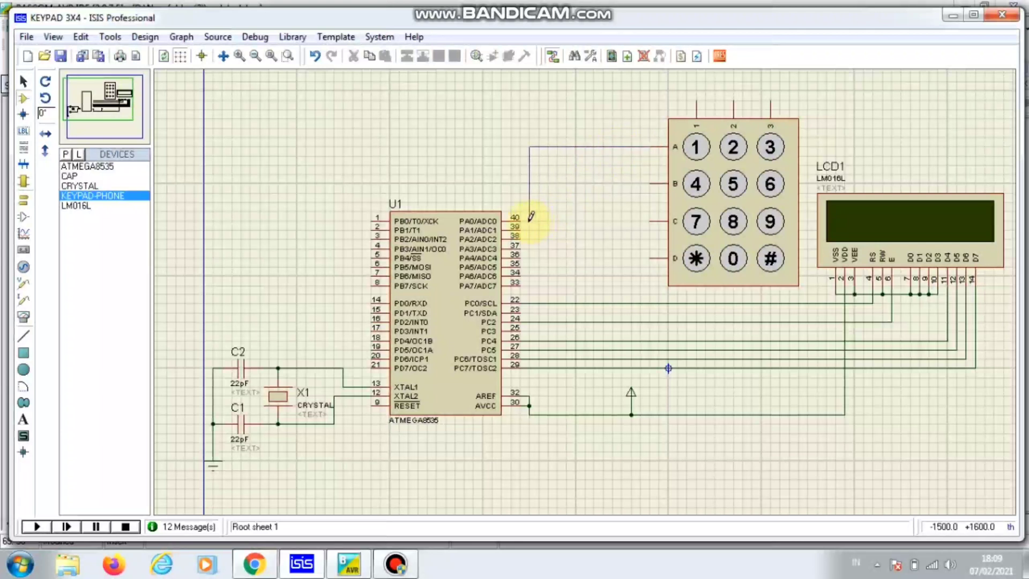
click(525, 217)
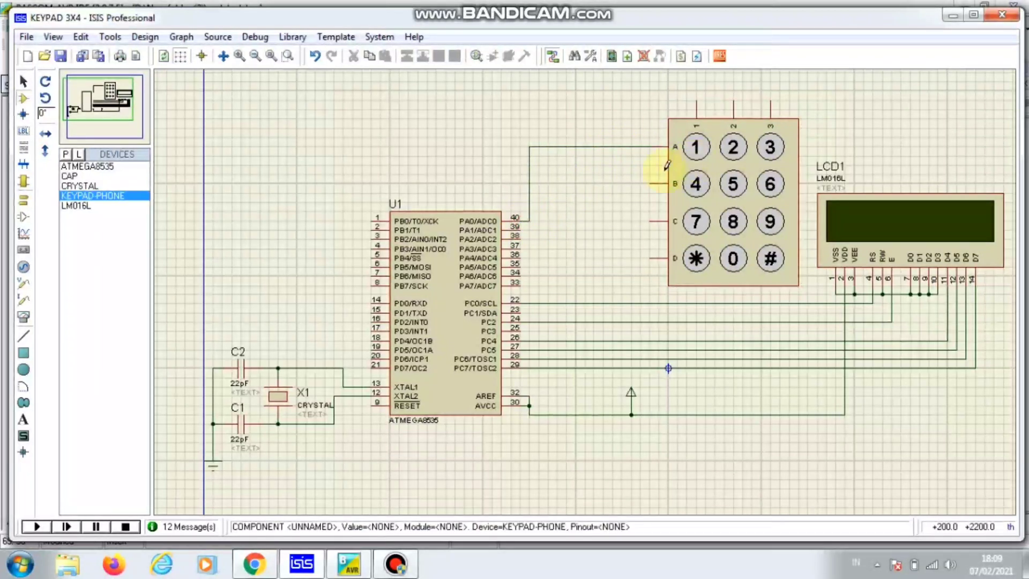
- Wire the keypad's row B pin to the microcontroller's PA1 and its row C pin to PA2
click(622, 182)
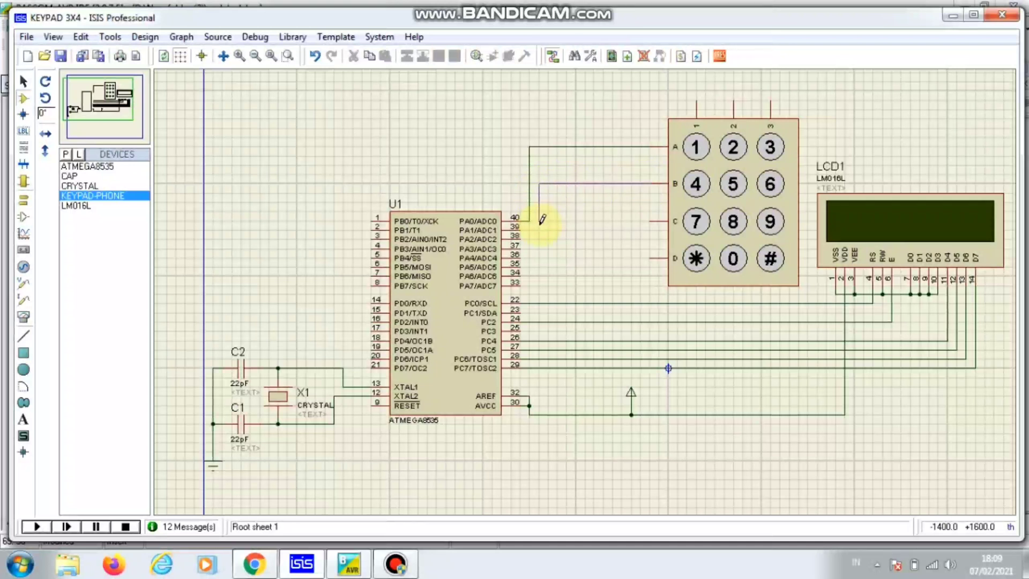
click(519, 231)
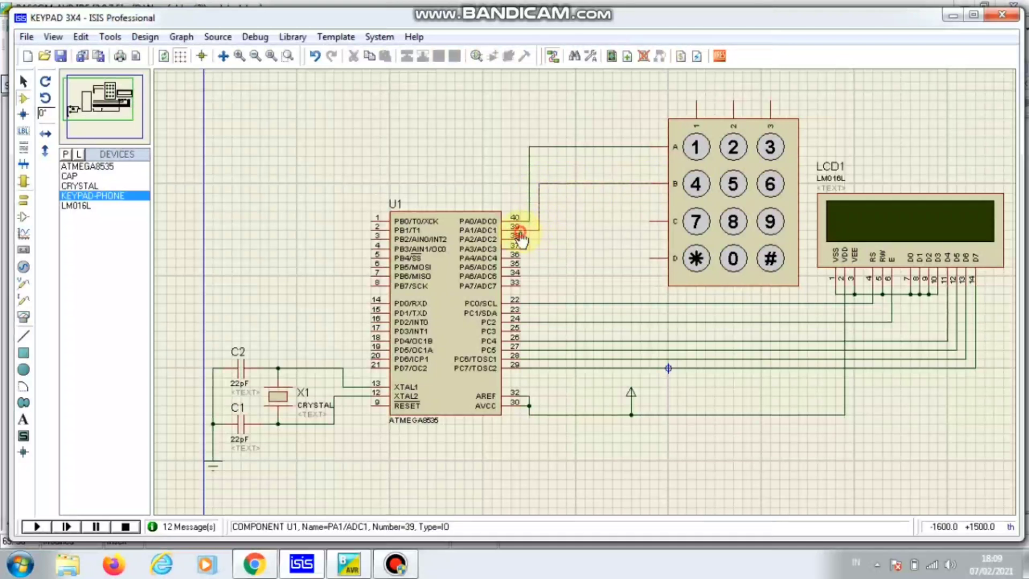
click(649, 220)
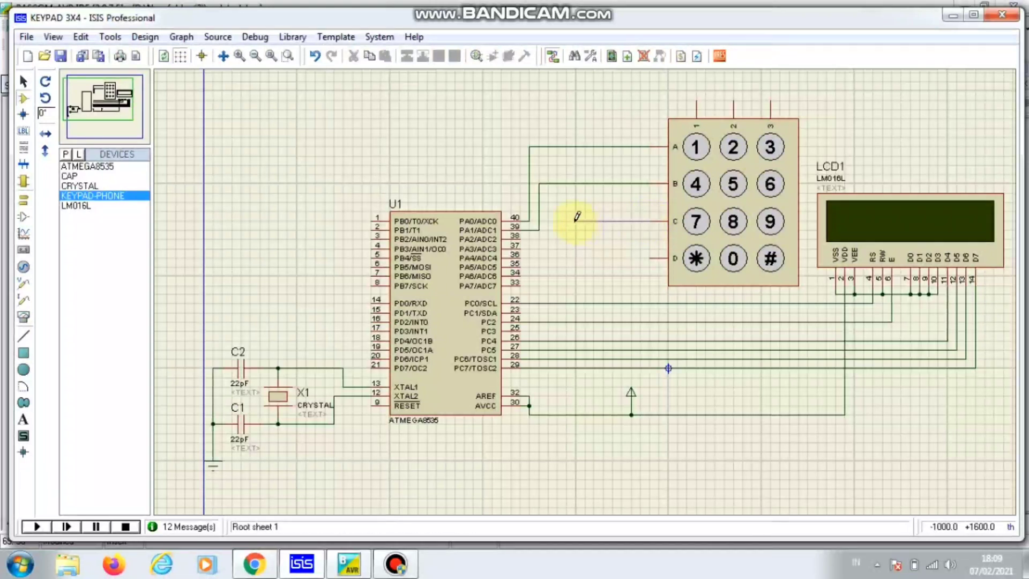
click(525, 236)
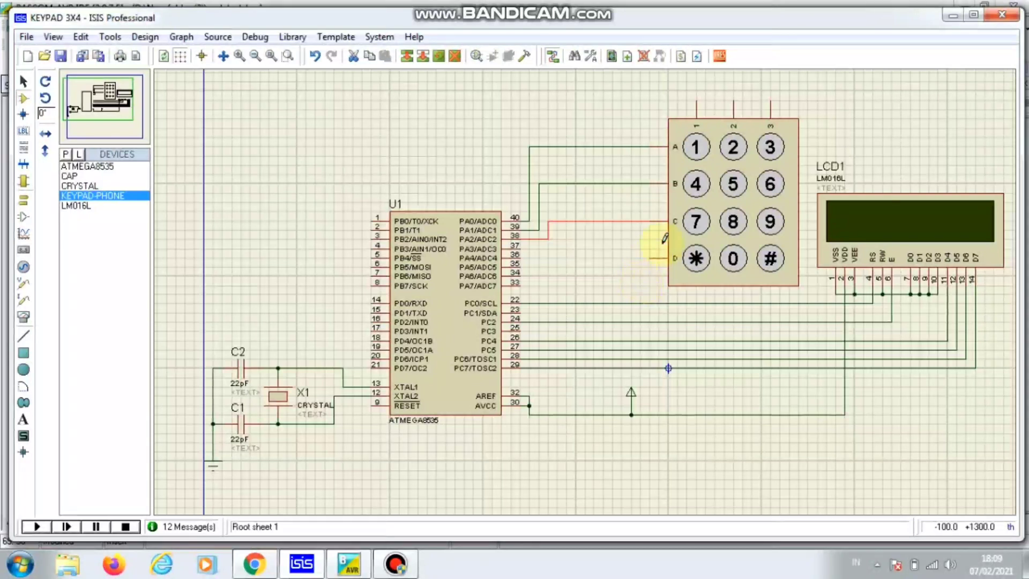
click(649, 259)
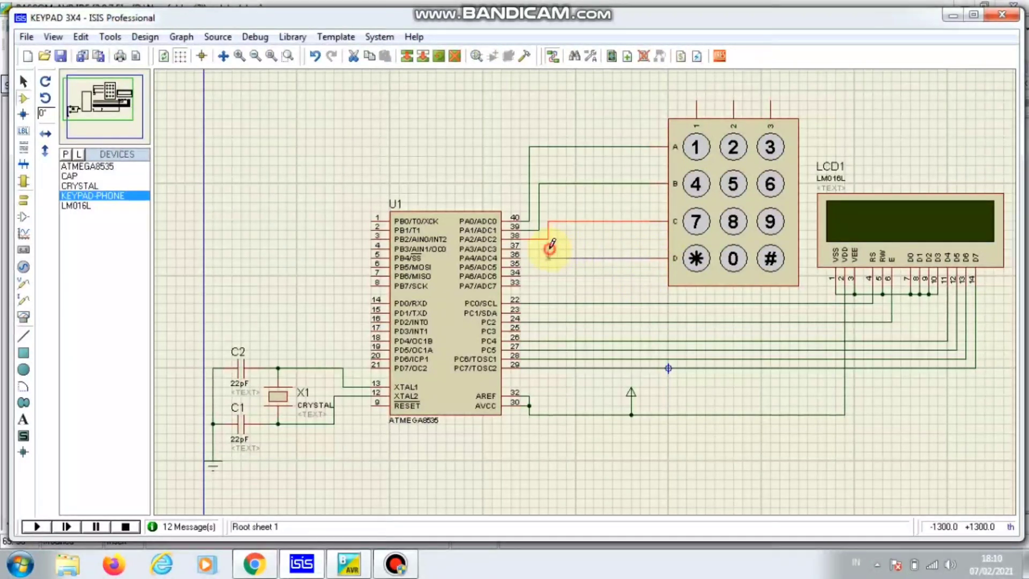
click(523, 252)
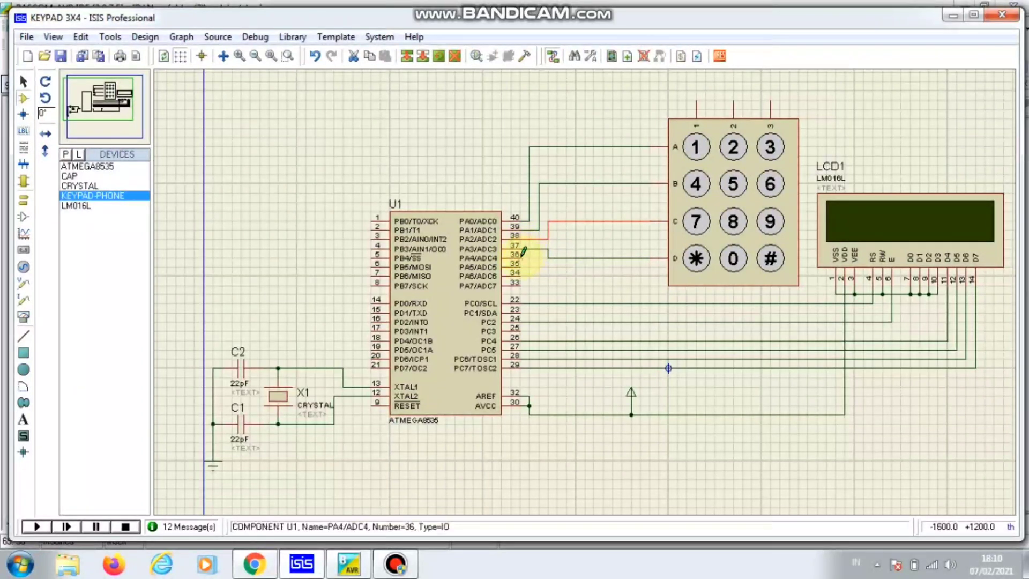
double_click(560, 258)
right_click(560, 257)
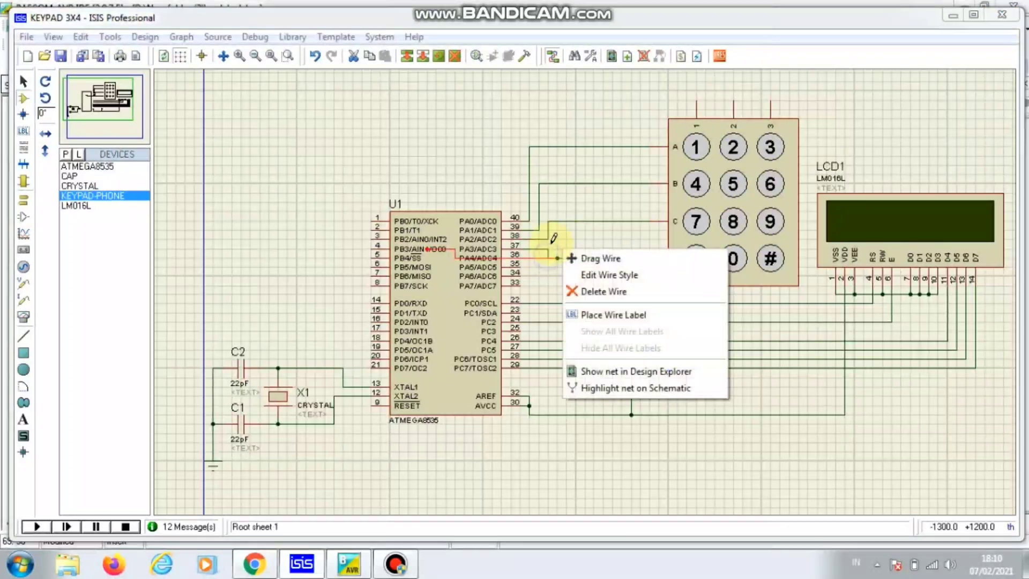
click(616, 296)
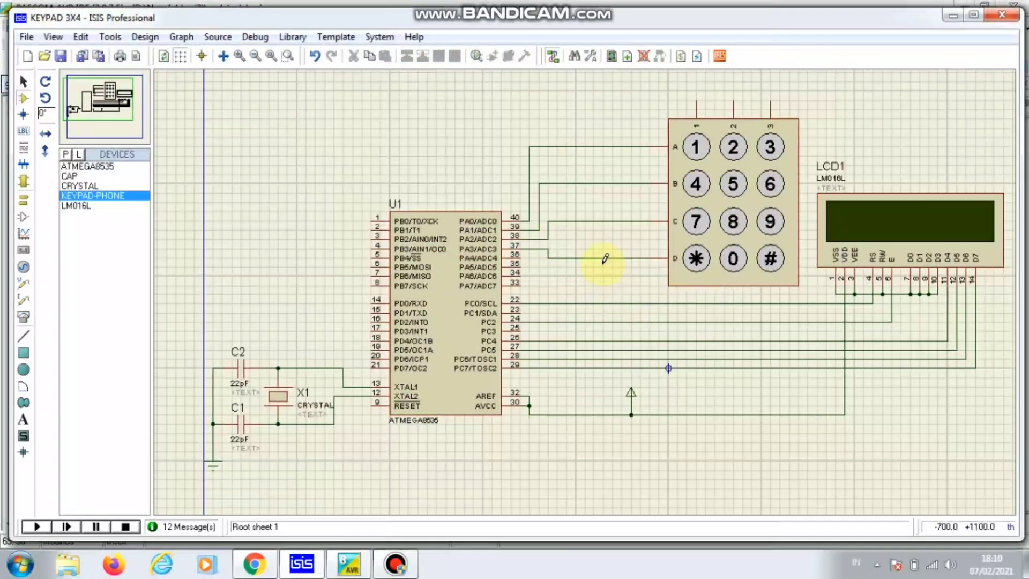
right_click(603, 256)
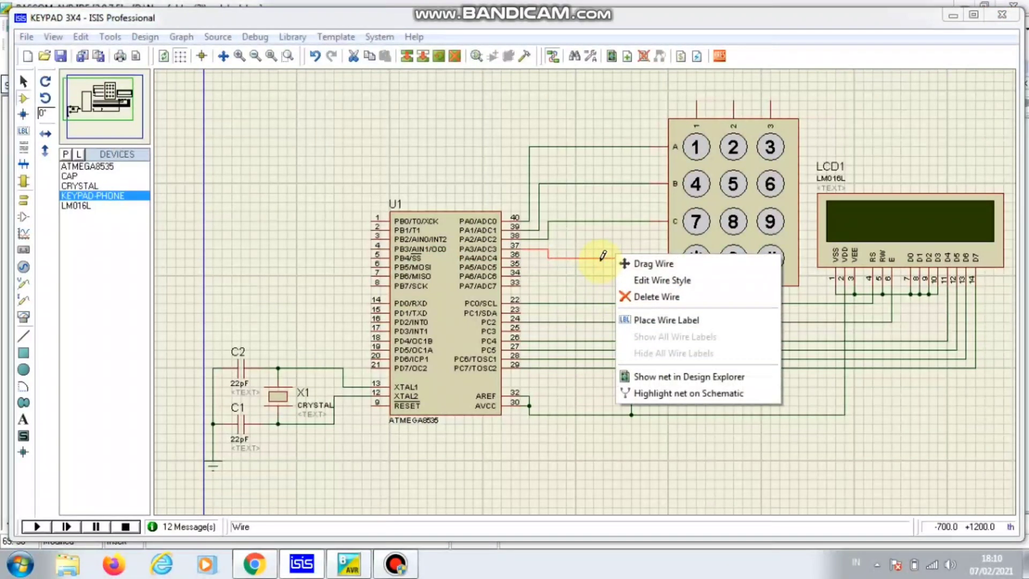
click(661, 298)
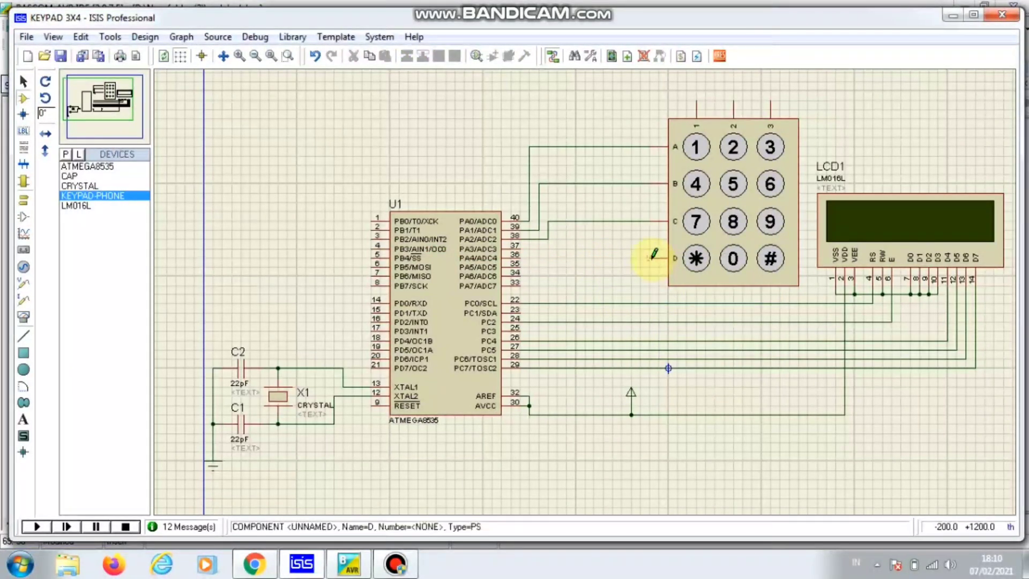
- Wire the keypad's row D pin to the microcontroller's PA3 and its column 1 pin to PA4
click(653, 258)
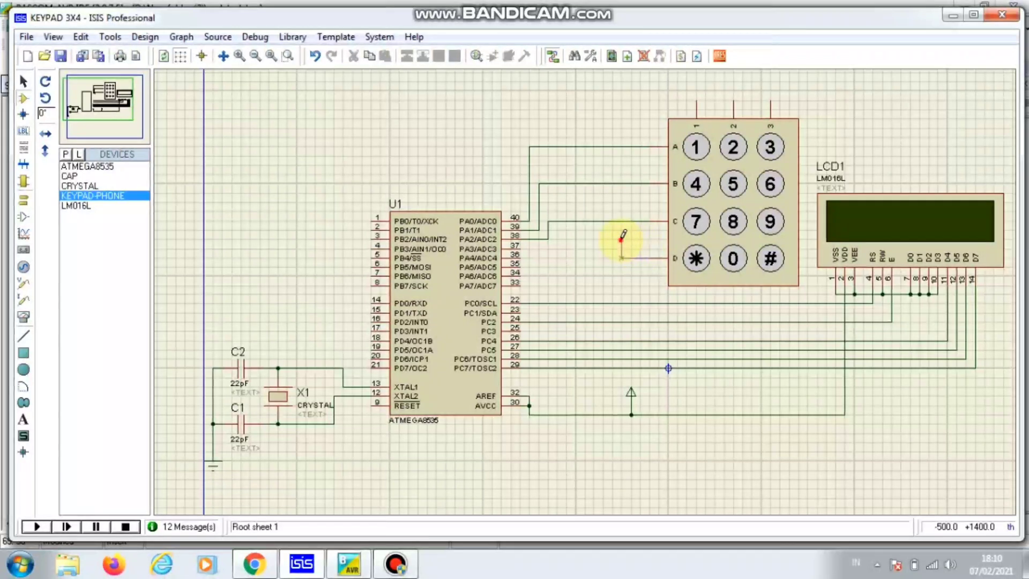
click(524, 250)
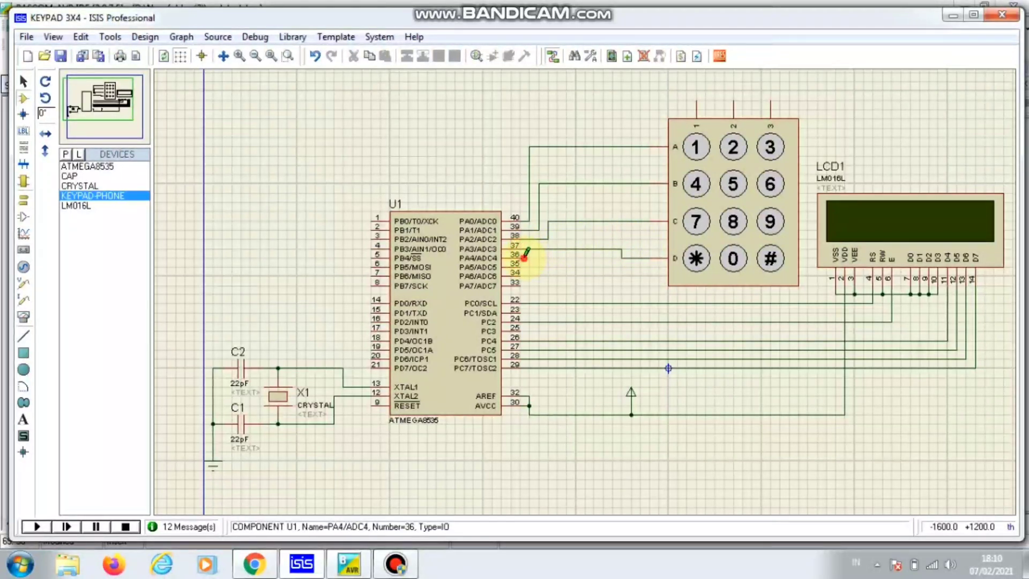
click(525, 256)
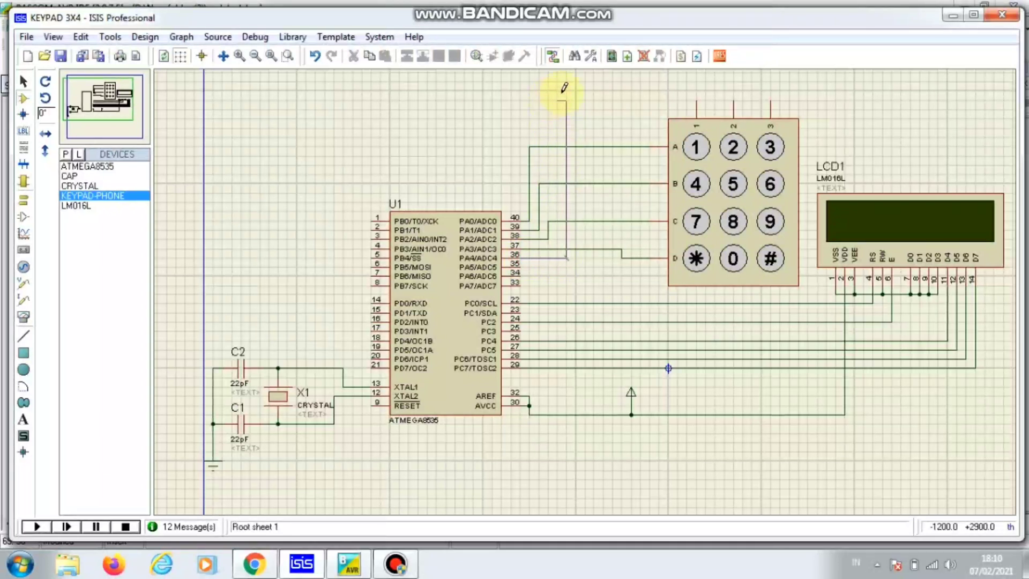
click(697, 99)
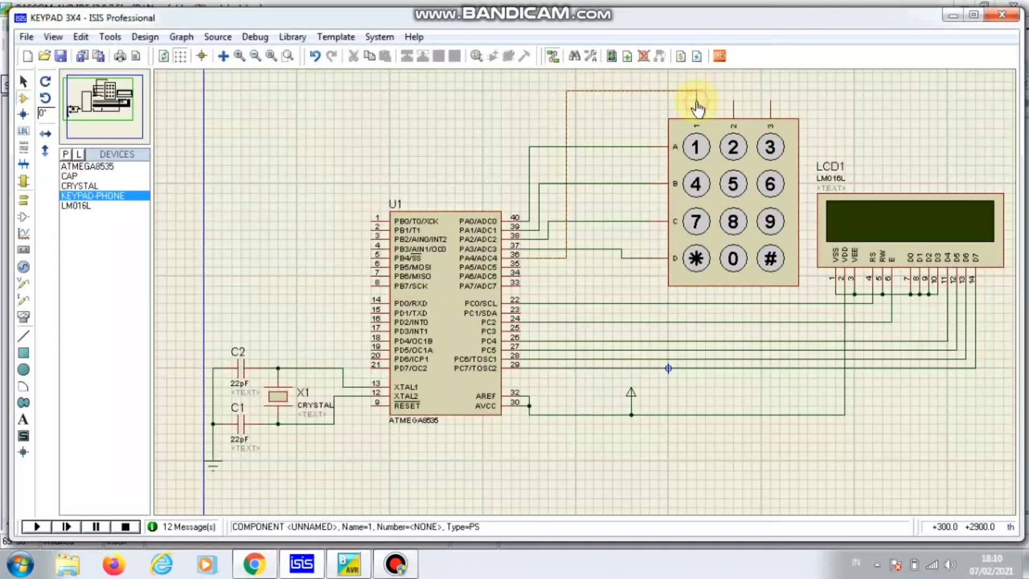
- Wire the keypad's column 2 pin to PA5 and its column 3 pin to PA6, routing both above the keypad
click(735, 99)
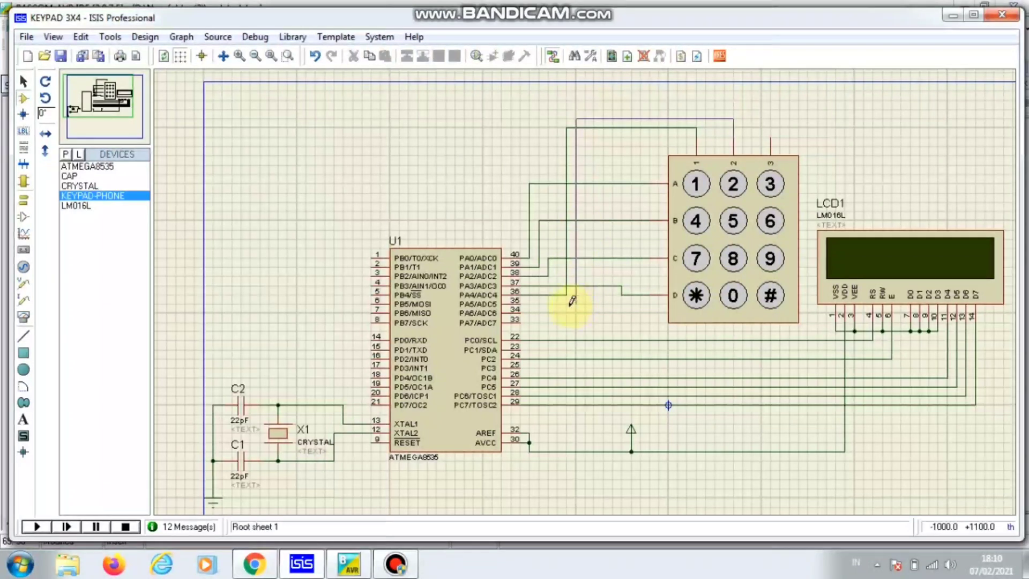
click(523, 301)
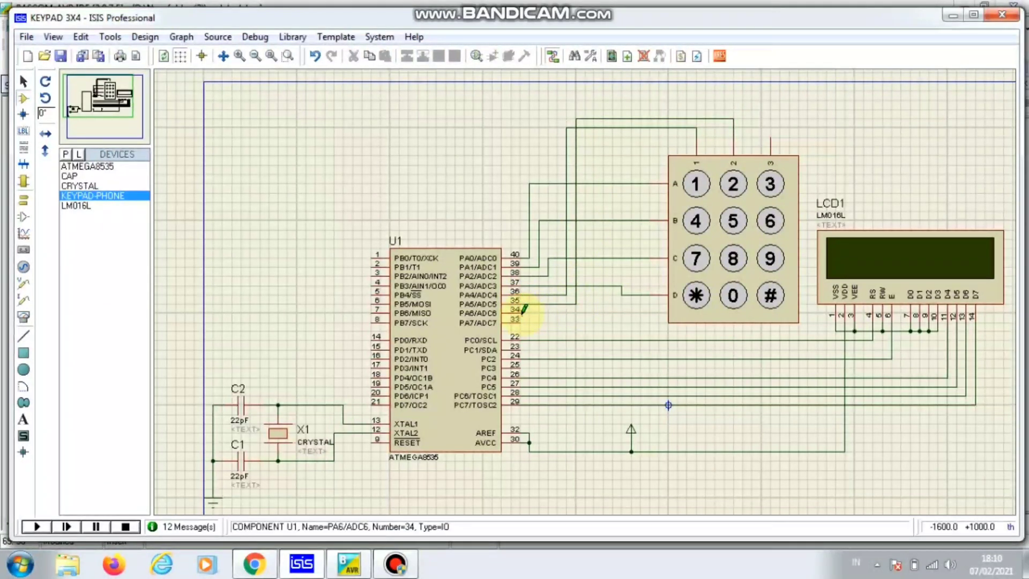
click(523, 310)
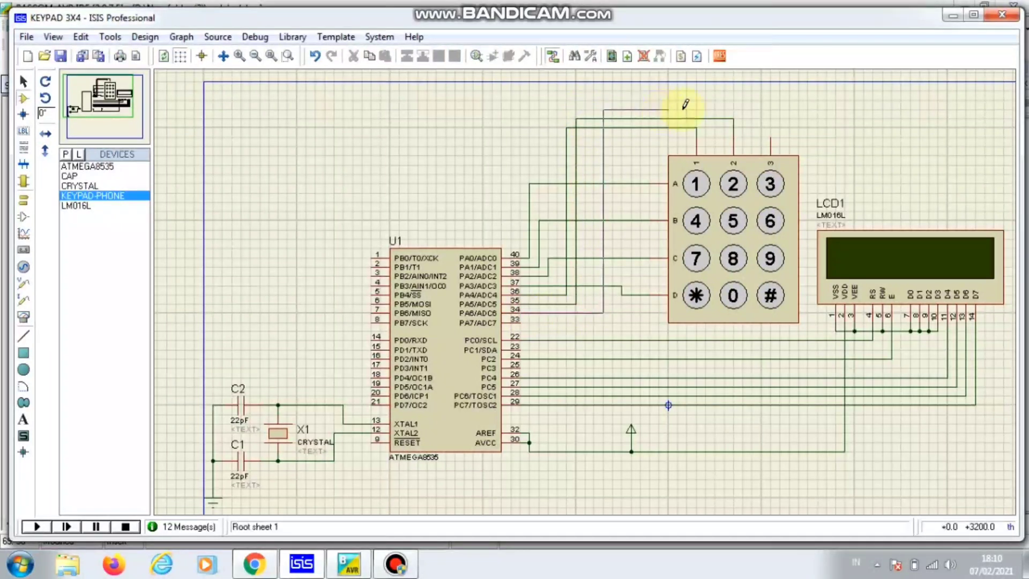
click(585, 110)
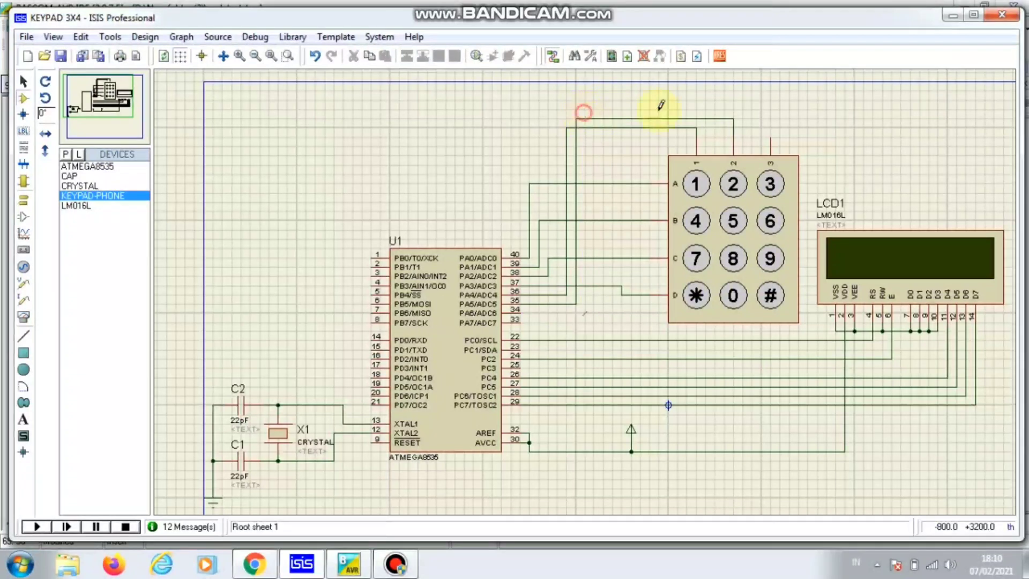
click(771, 153)
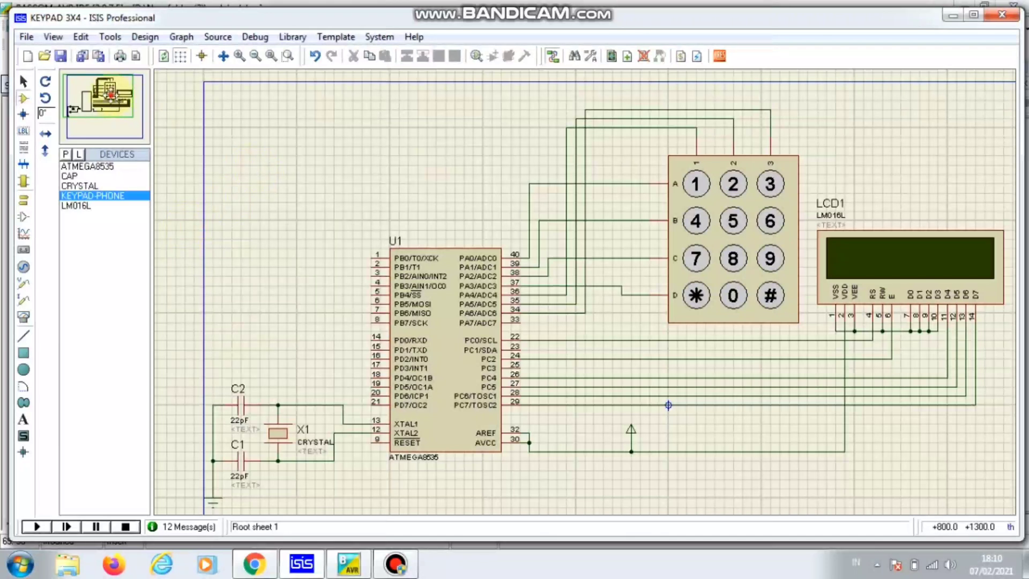
click(104, 100)
click(101, 100)
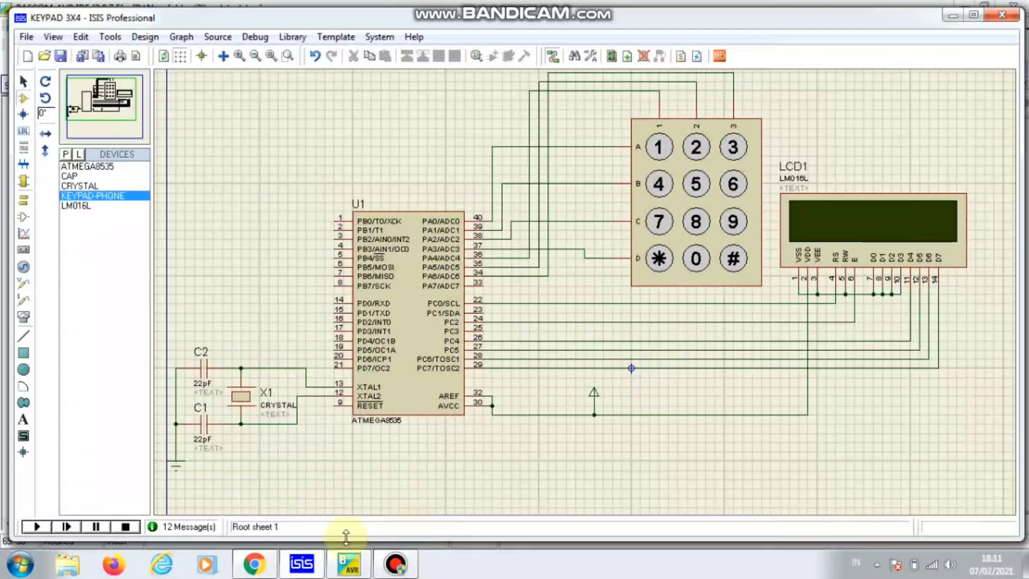
- Check the $crystal value in codelock.bas in BASCOM-AVR, dismissing the Windows color scheme prompt, and return to the ISIS schematic
click(349, 565)
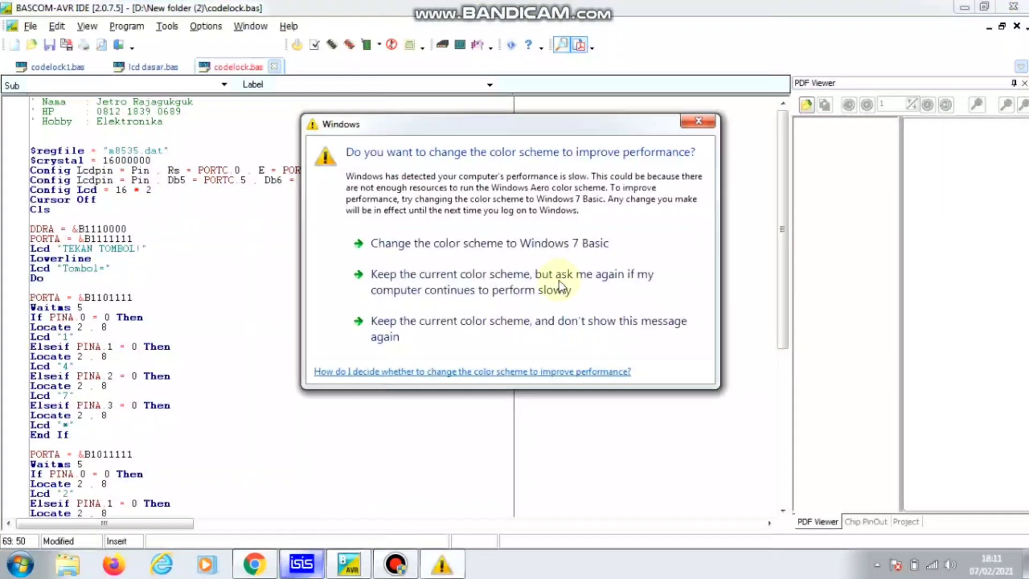
click(701, 124)
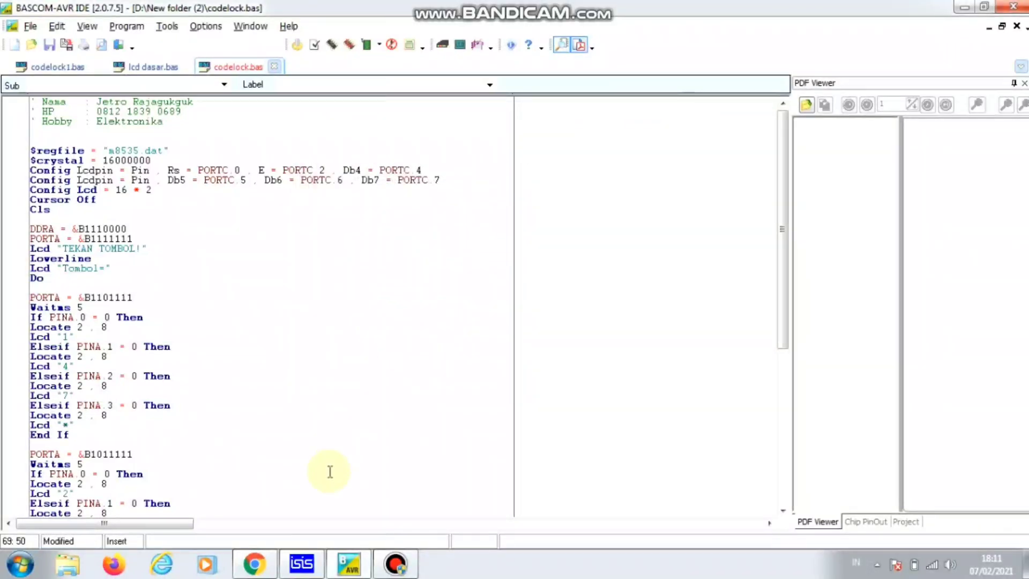
click(302, 564)
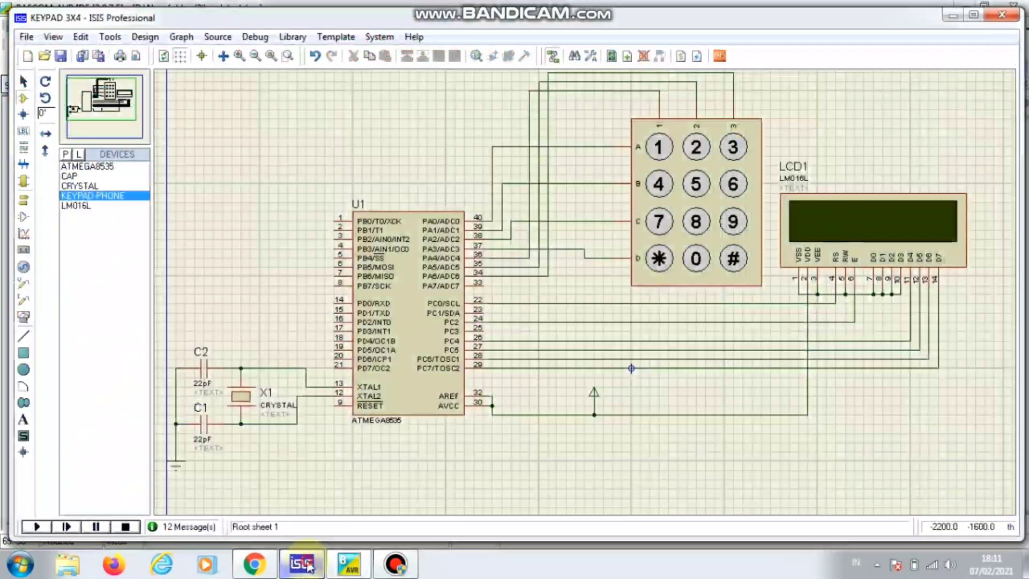
- Set the frequency of crystal X1 to 16 MHz
right_click(242, 389)
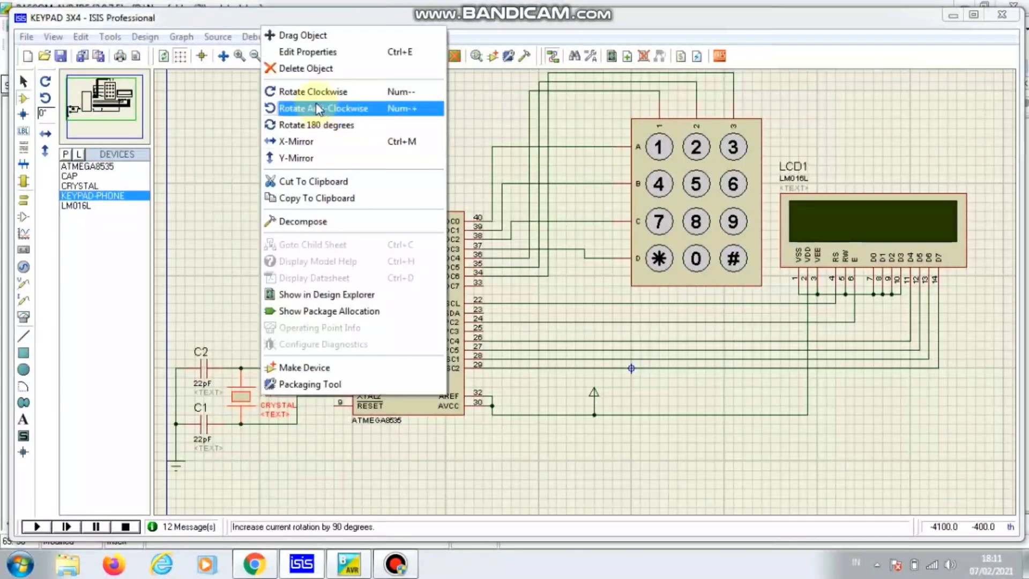
click(304, 52)
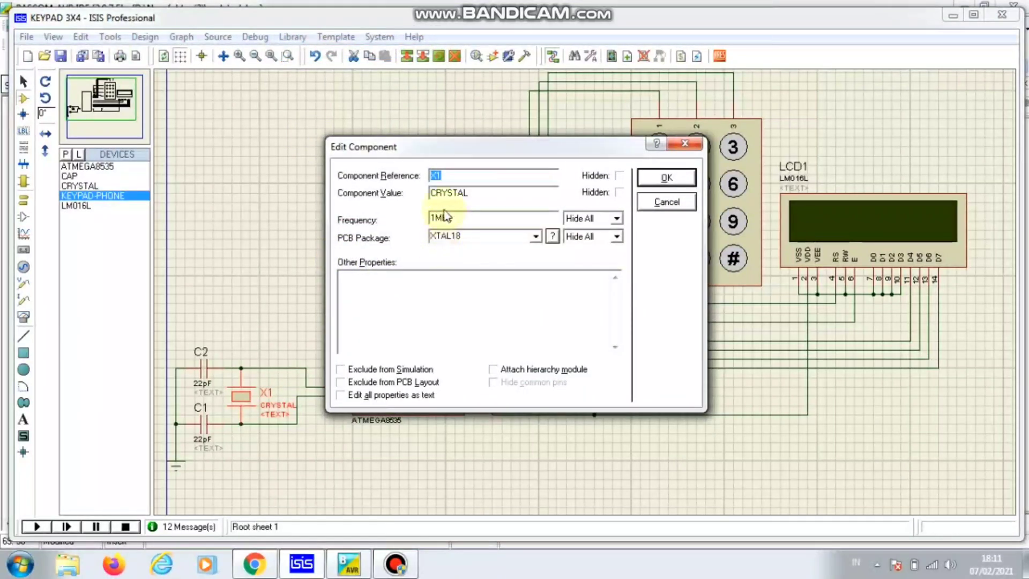
click(434, 217)
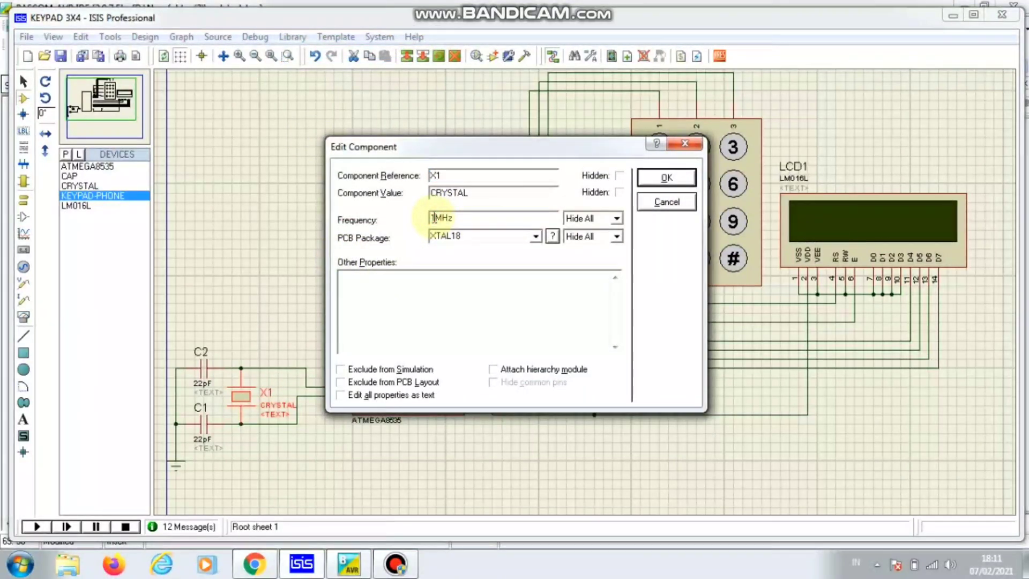
text(6)
key(Return)
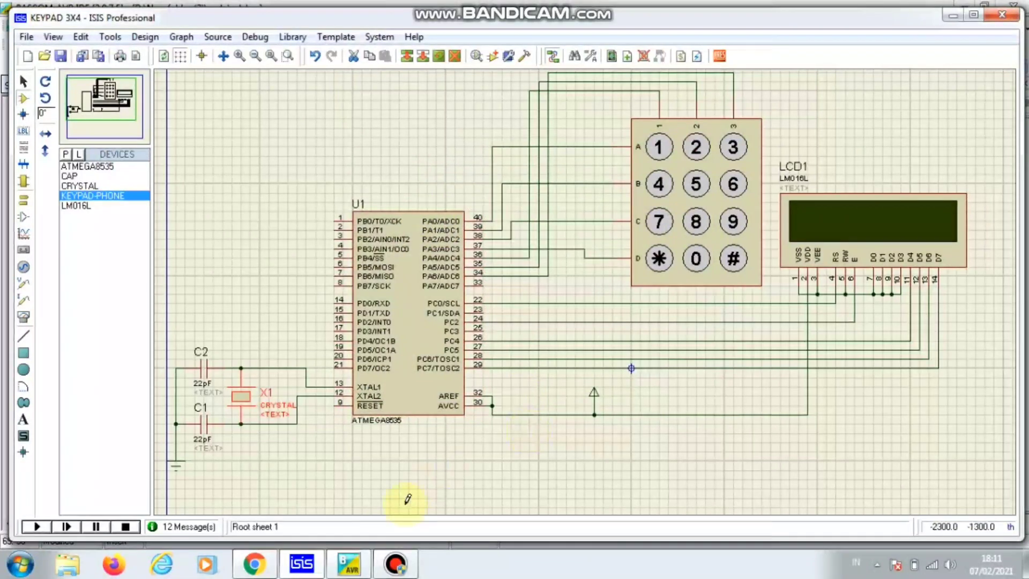
mouse_move(404, 572)
mouse_move(401, 528)
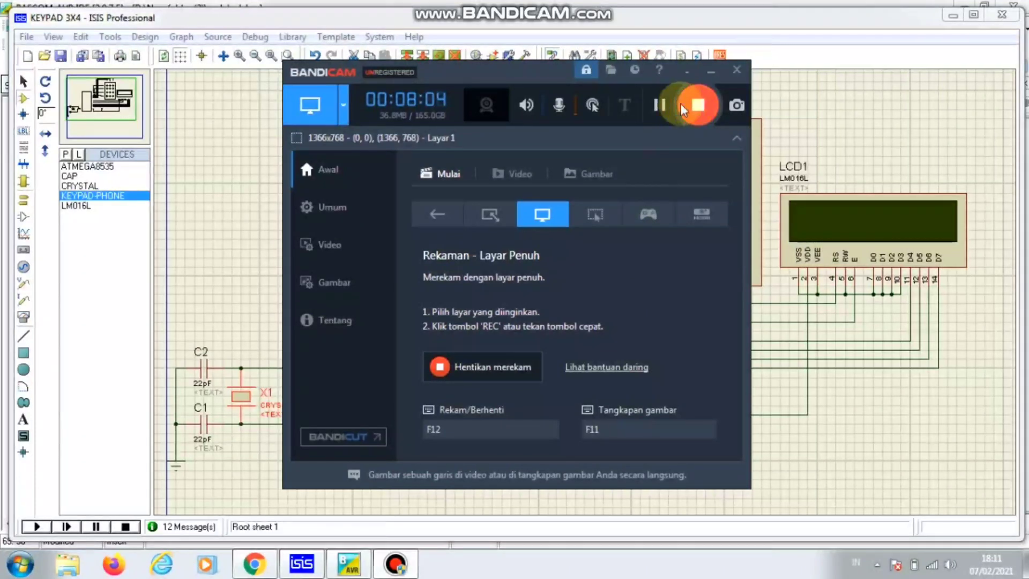
click(661, 105)
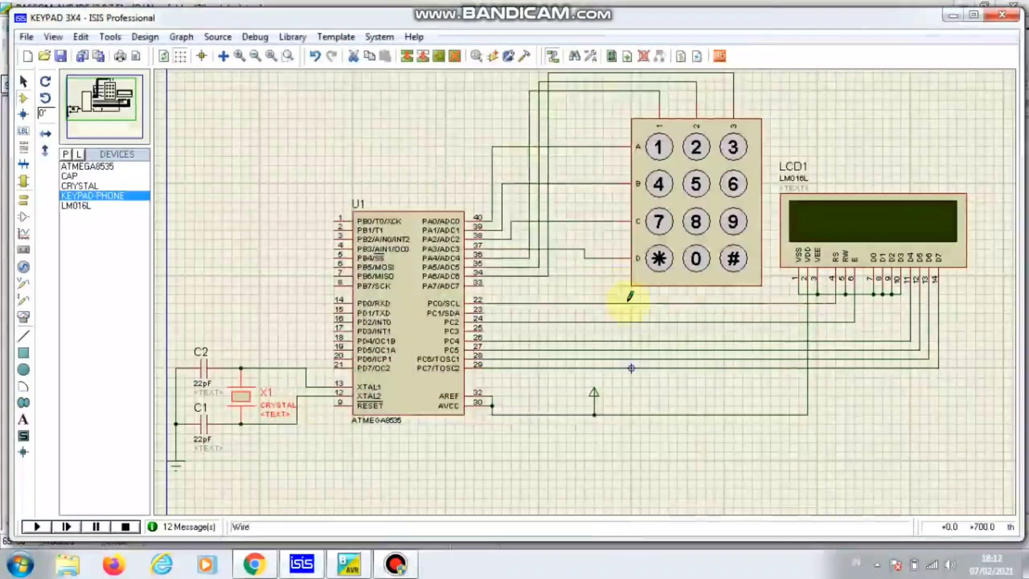
- Review the LCD pin configuration in codelock.bas in BASCOM-AVR and return to the ISIS schematic
click(349, 564)
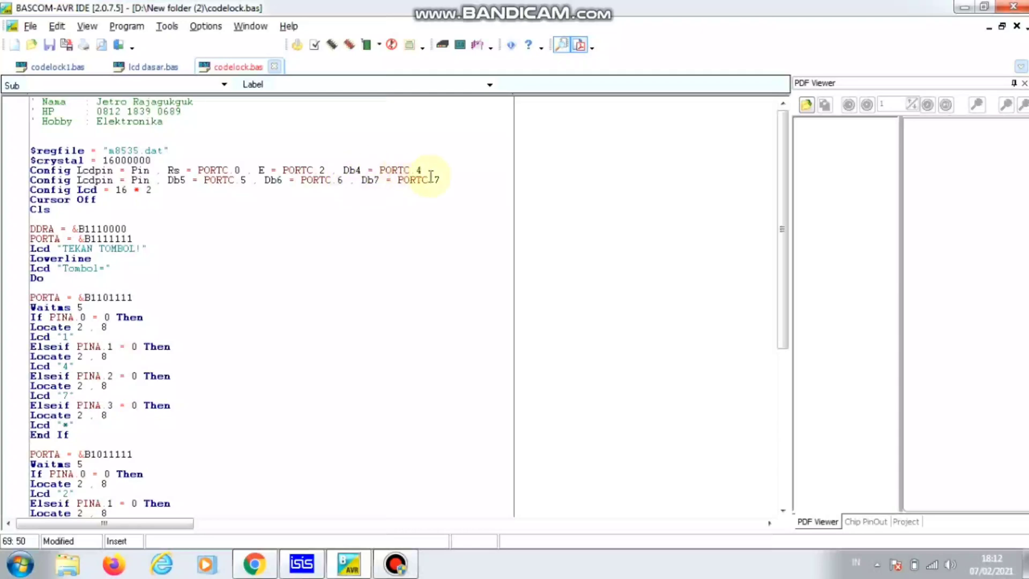
click(299, 573)
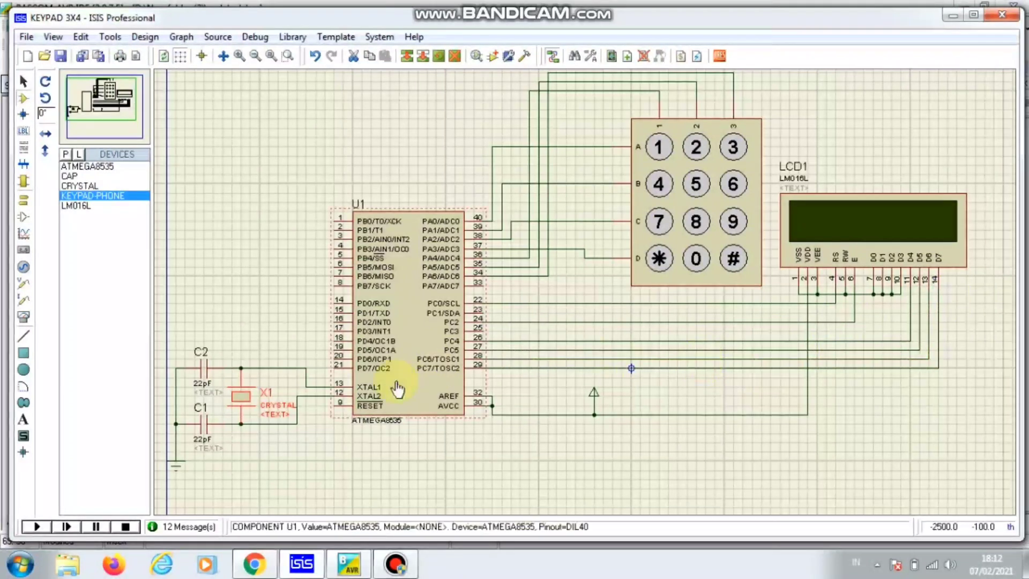
- Place a GROUND terminal below the LCD's data pins and wire it to the line joining VSS, VEE, RW and D0 to D3
click(25, 203)
click(94, 216)
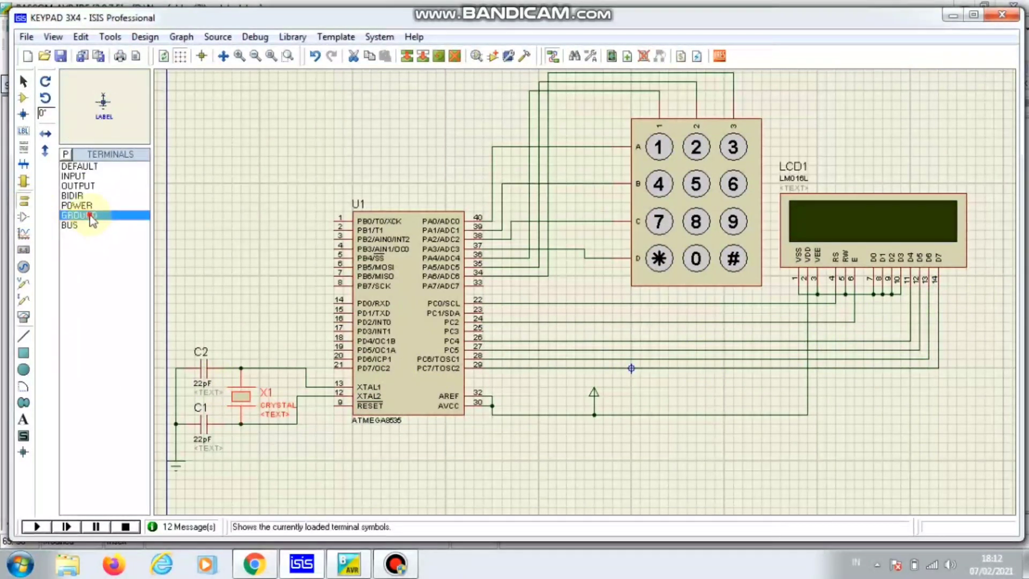
click(884, 320)
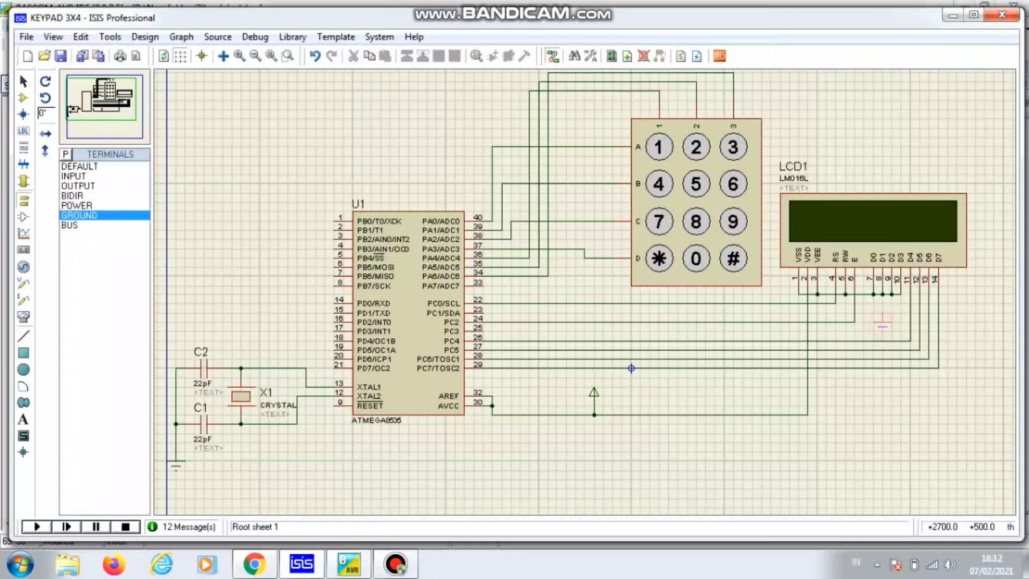
click(883, 322)
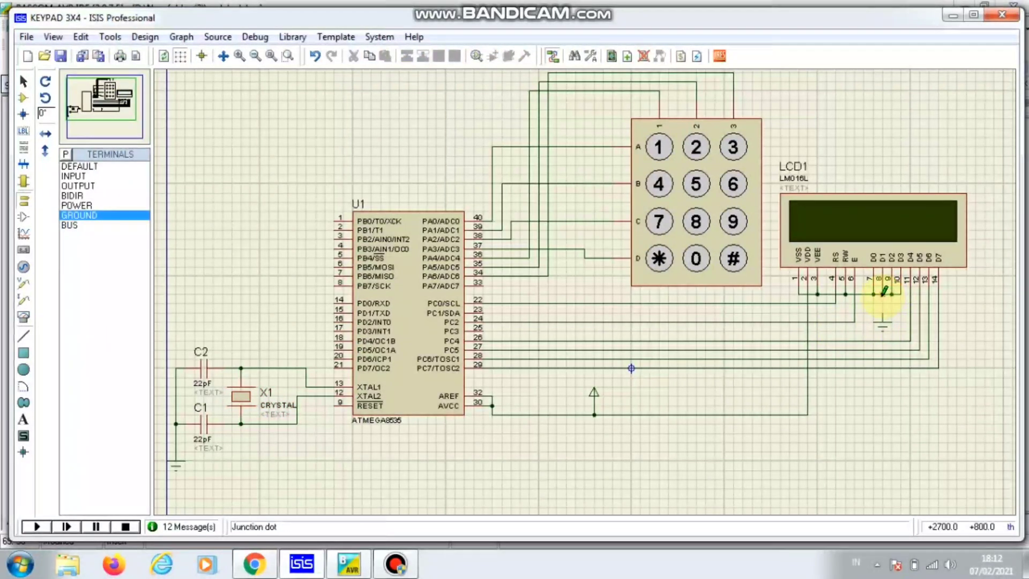
click(883, 316)
click(345, 514)
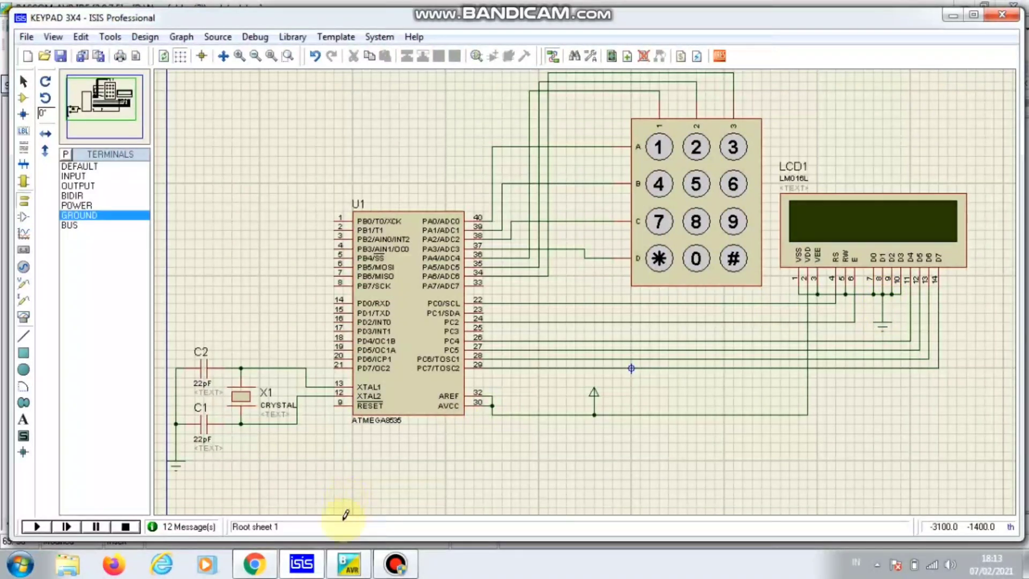
- Compare the LCD, DDRA and PORTA settings of codelock.bas in BASCOM-AVR with the ATMEGA8535, keypad and LCD wiring in the ISIS schematic
click(349, 567)
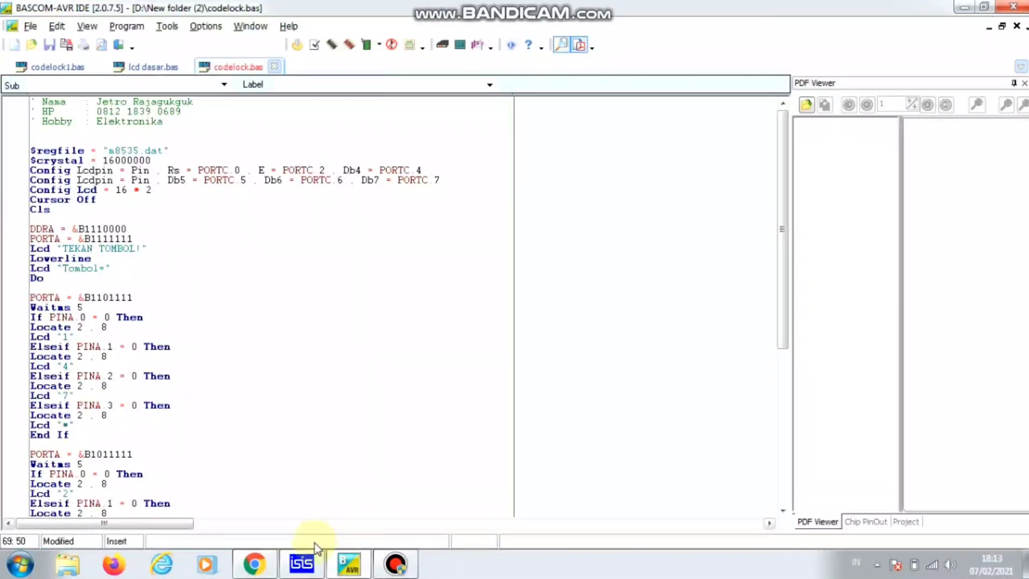
mouse_move(302, 572)
click(304, 485)
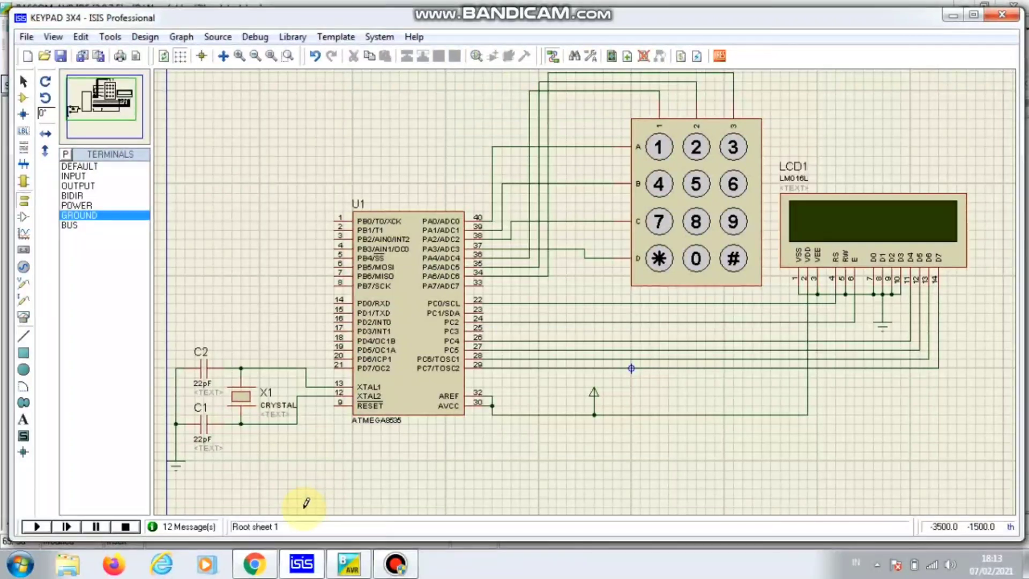
click(351, 568)
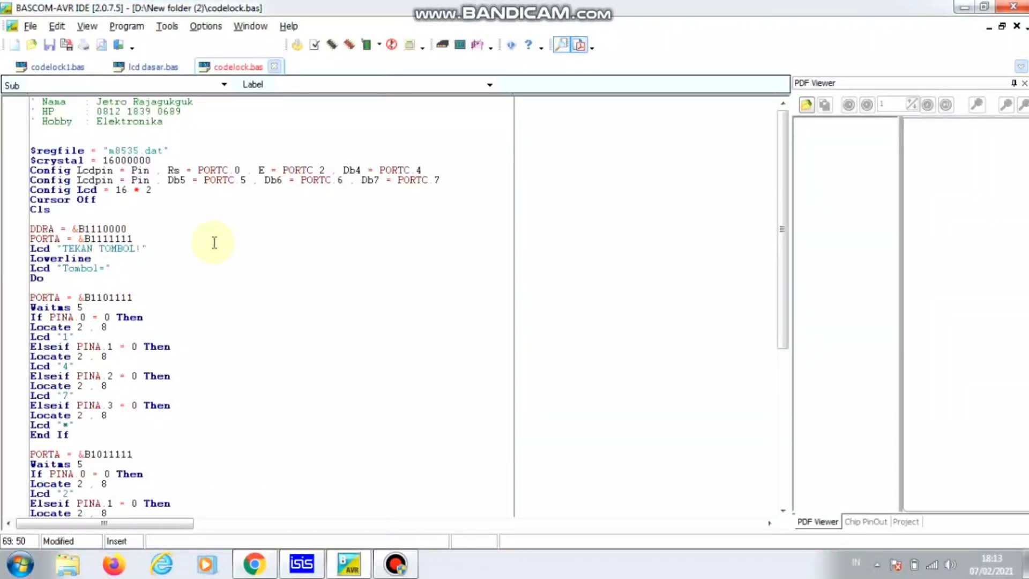
click(301, 564)
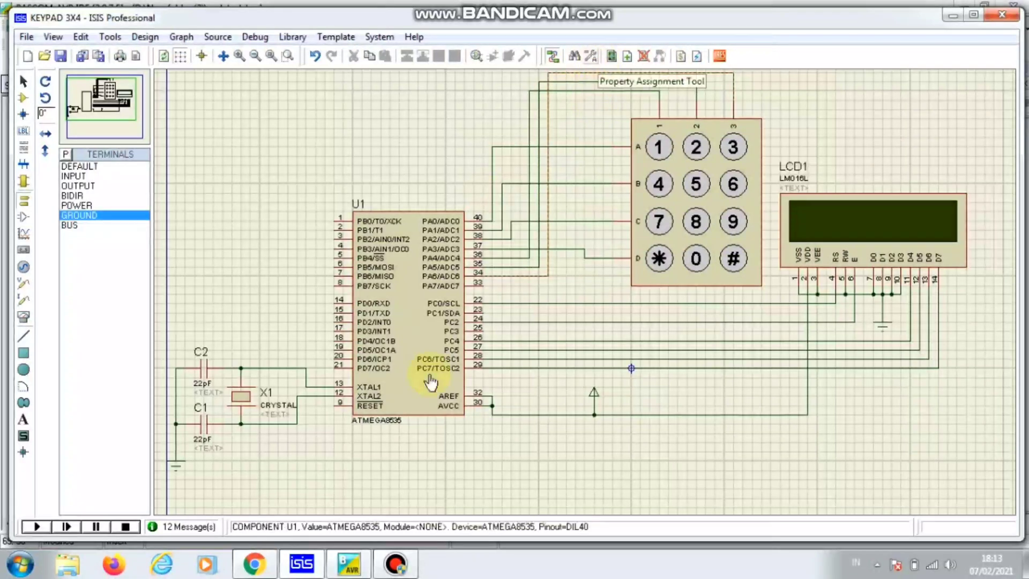
click(348, 564)
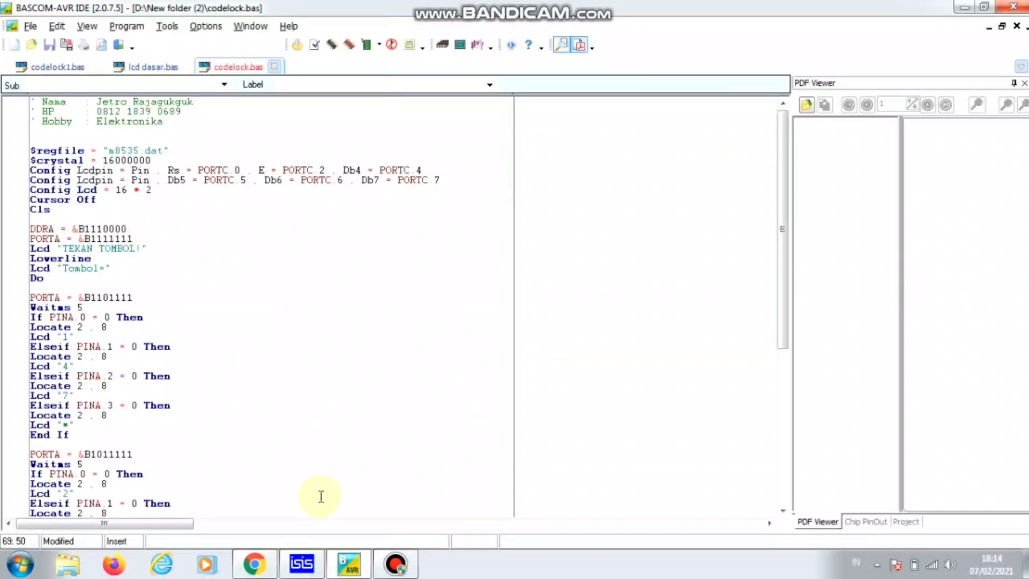
click(311, 567)
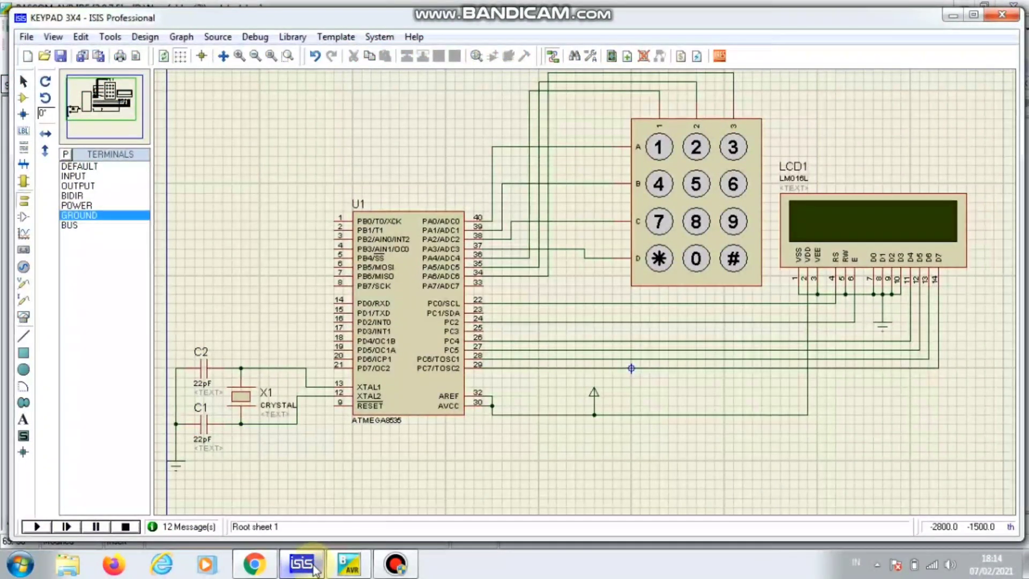
click(349, 564)
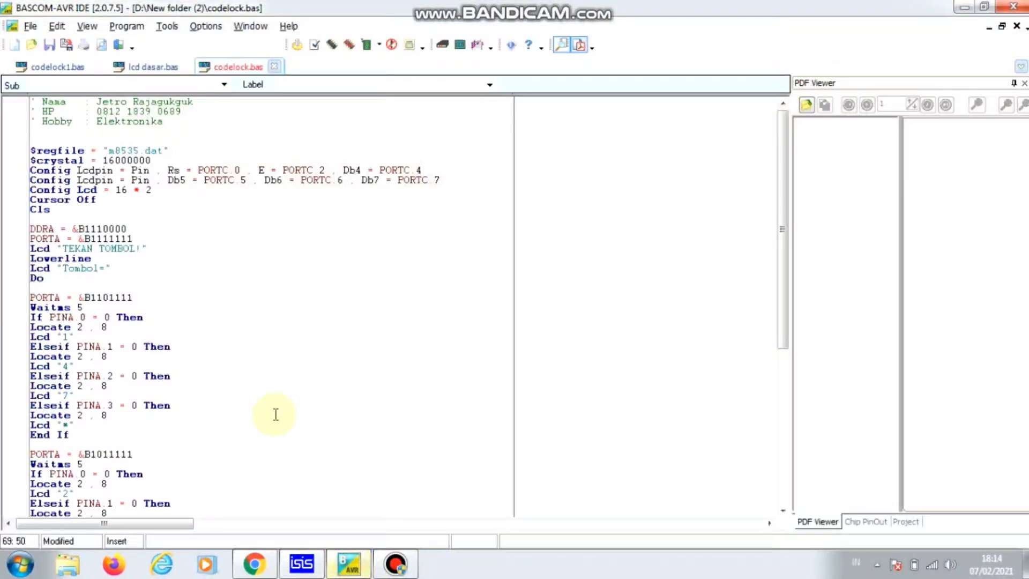
click(119, 228)
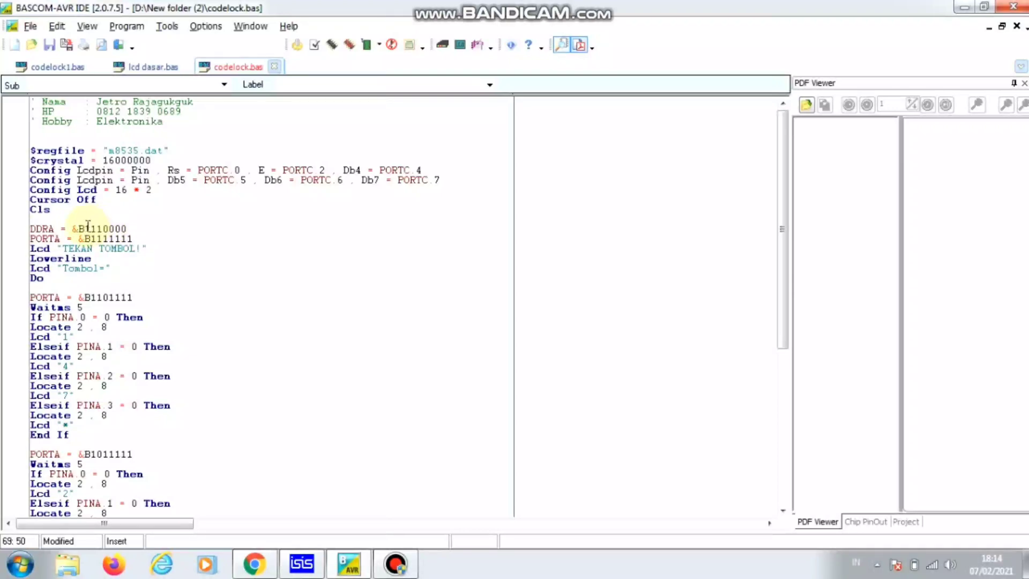
click(298, 566)
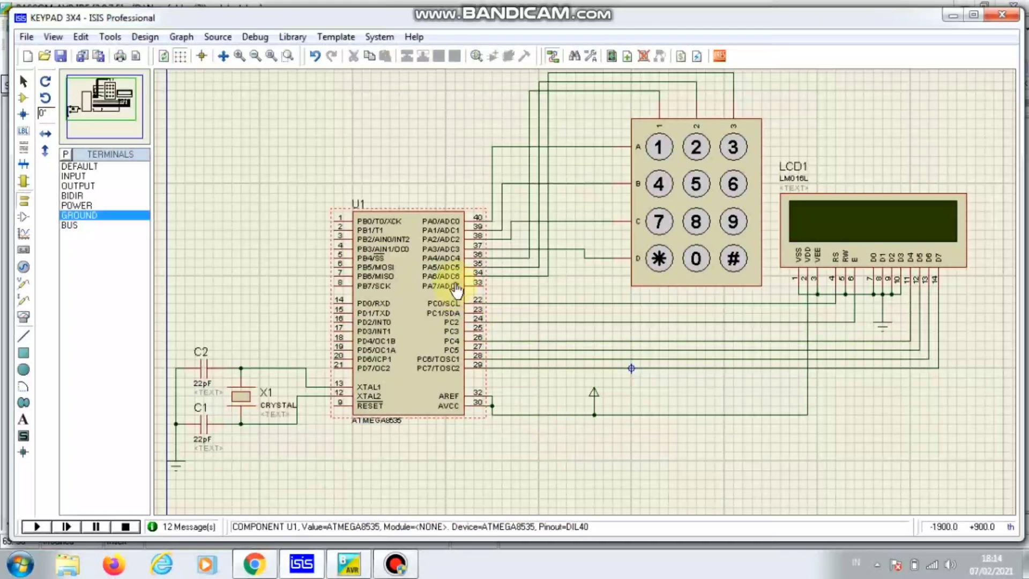
- Review the keypad scanning code in BASCOM-AVR, dismiss the Windows color scheme prompt, and compile codelock.bas
click(349, 564)
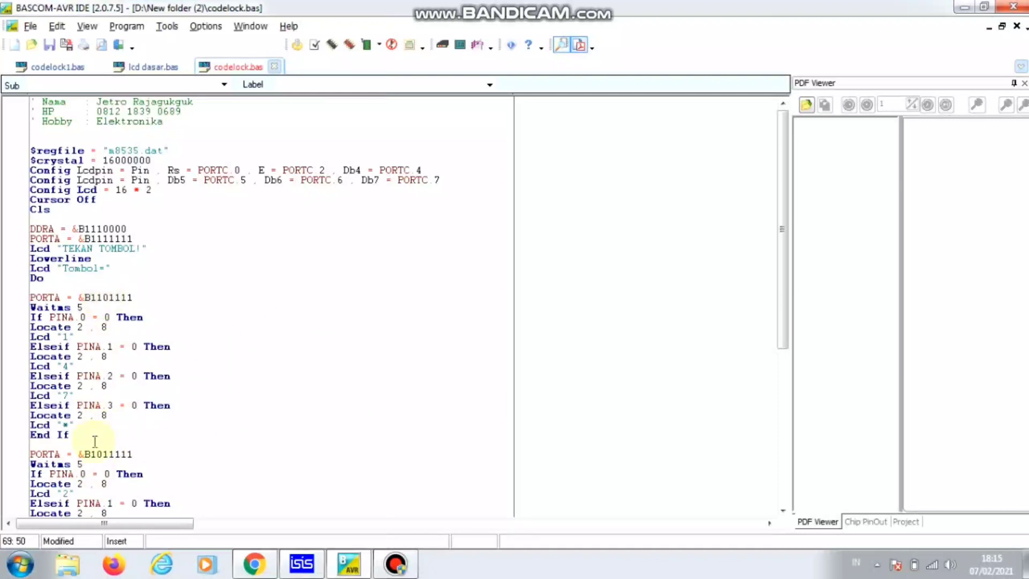
click(221, 416)
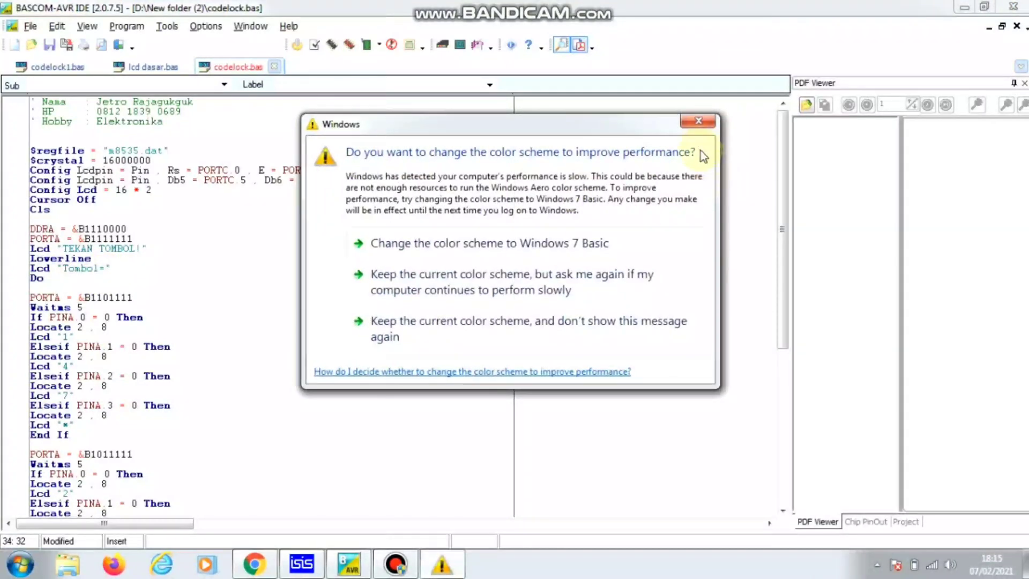
click(698, 121)
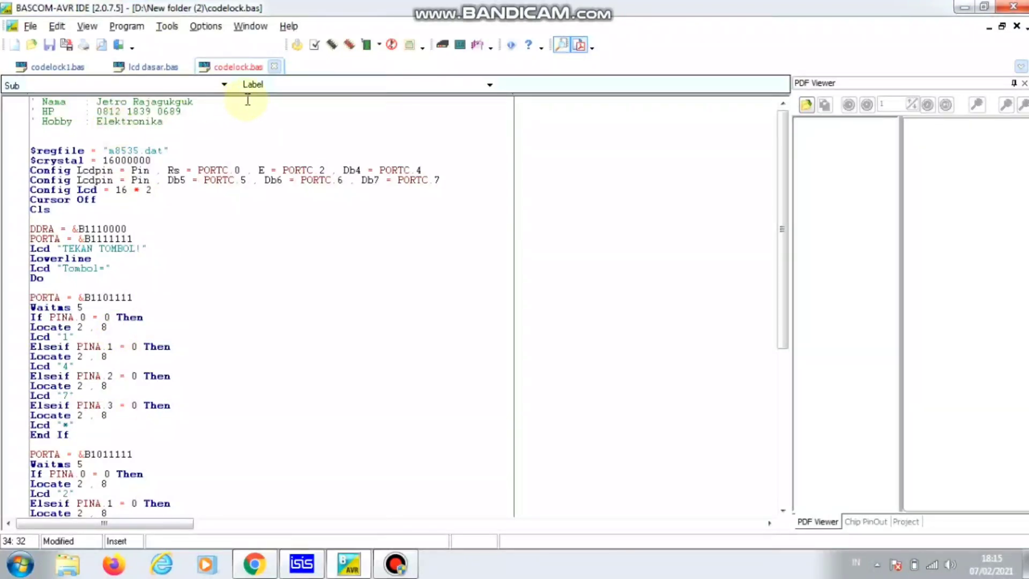
click(333, 44)
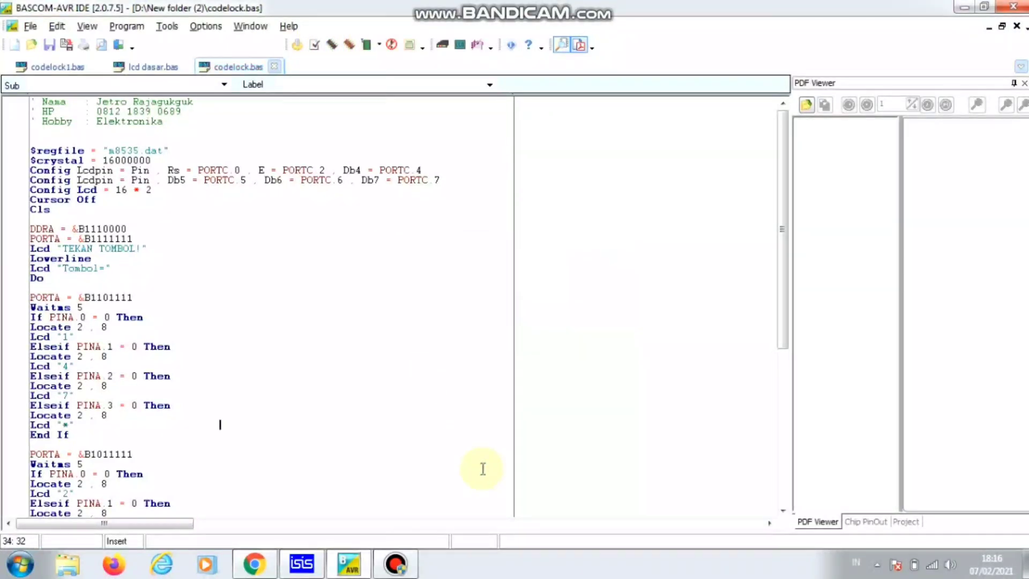
- Return to ISIS and assign codelock.hex as the program file of the ATMEGA8535 U1
click(302, 569)
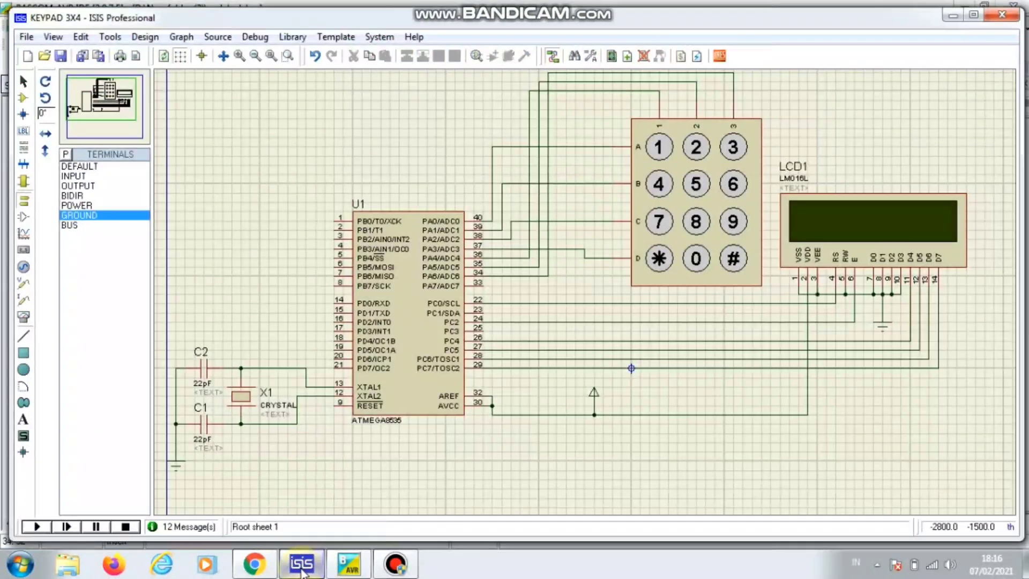
click(419, 337)
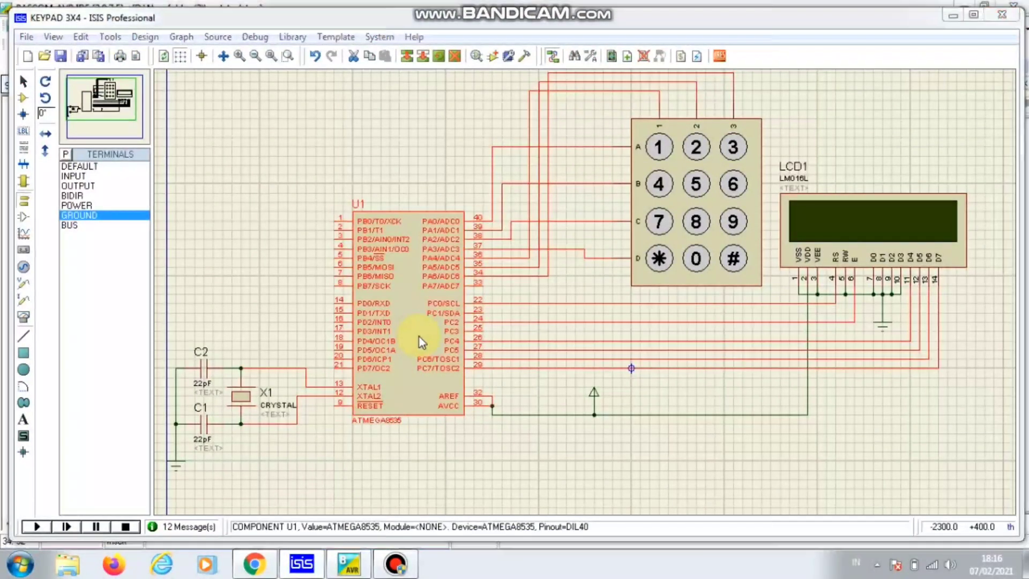
click(419, 336)
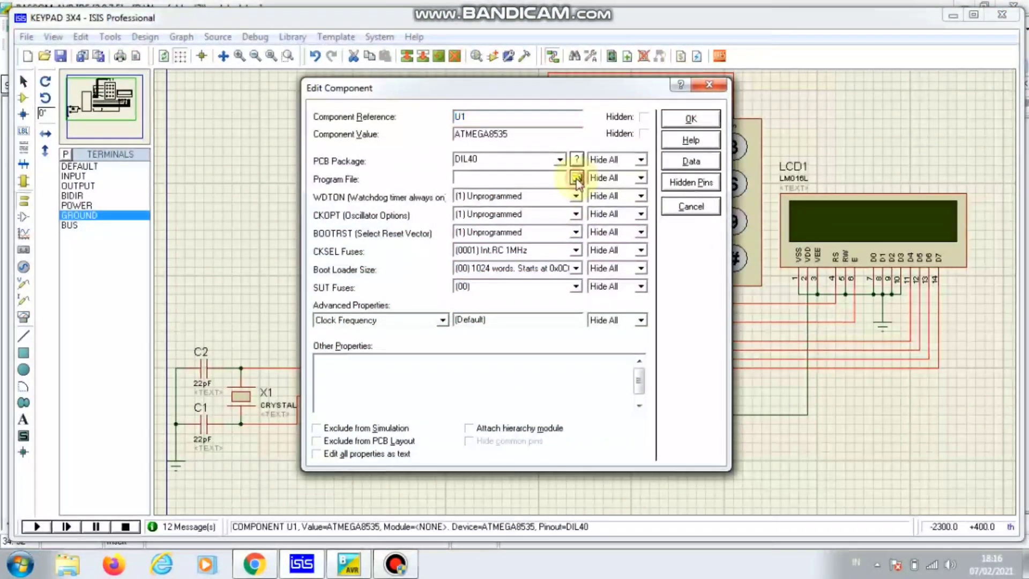
click(576, 179)
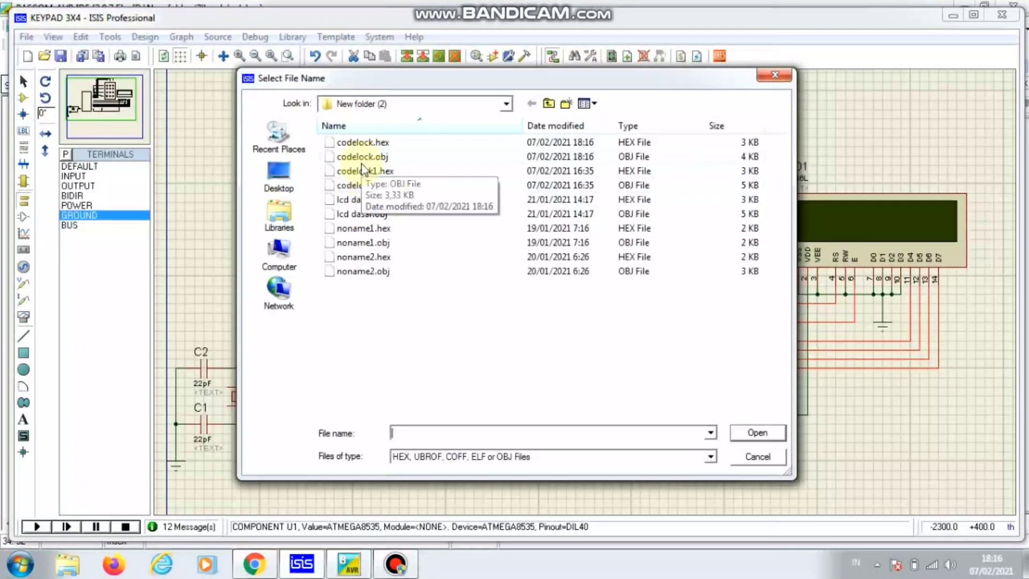
double_click(361, 143)
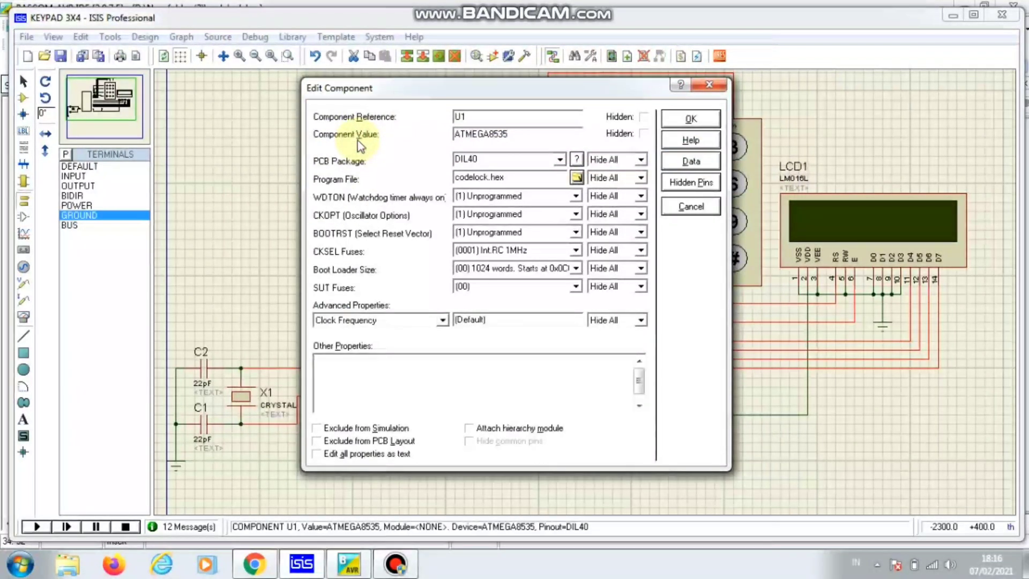
key(Return)
click(300, 203)
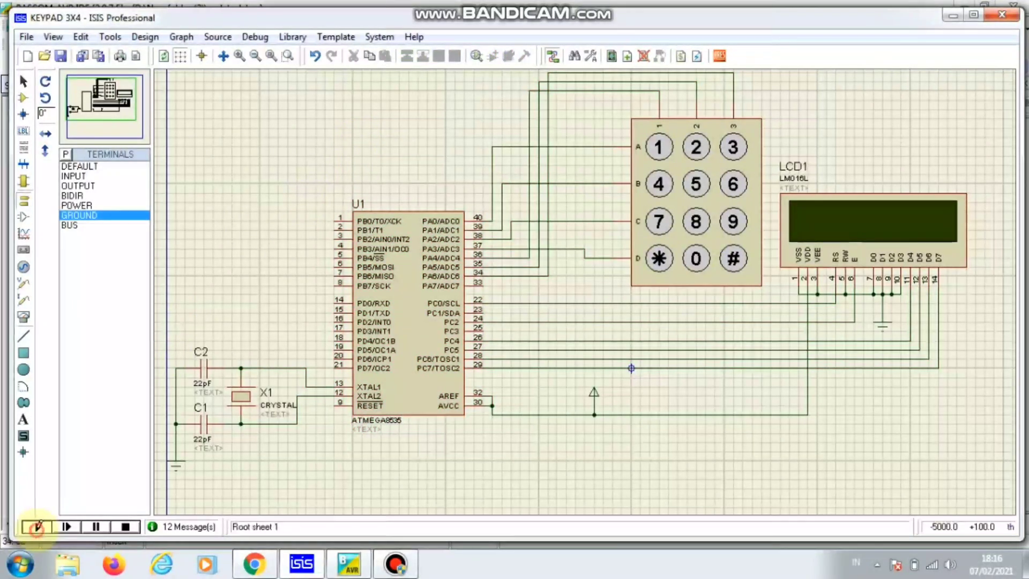
- Run the simulation and test the keypad's 1, 2, 3, *, 0, #, 9 and 8 keys against the LCD
click(37, 527)
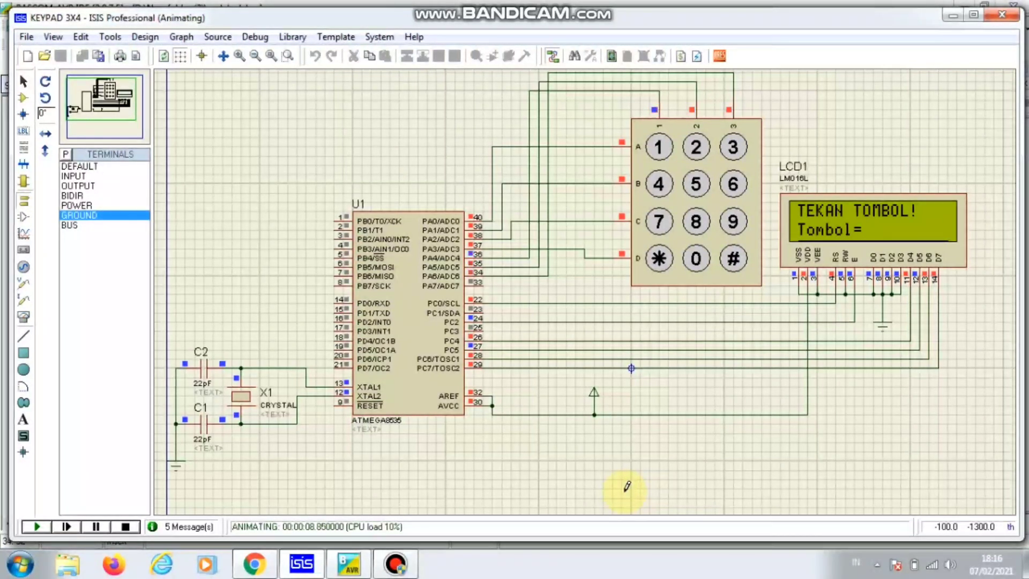
click(662, 152)
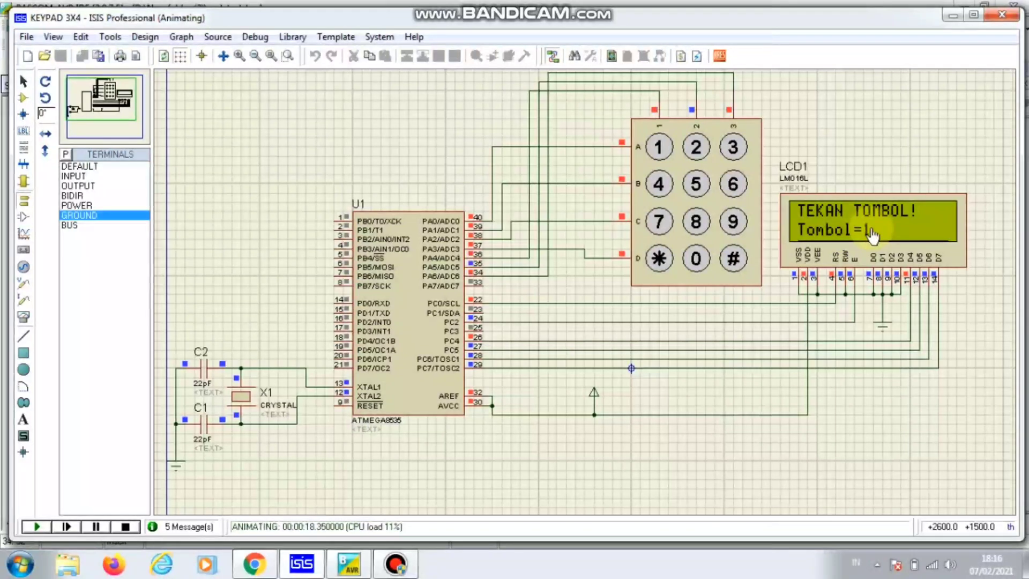
click(695, 152)
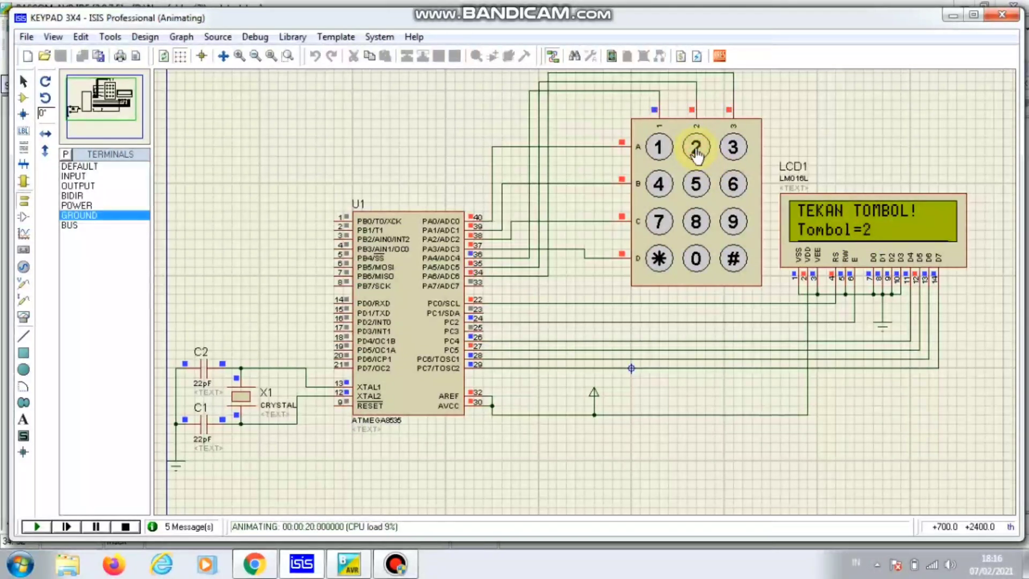
click(731, 145)
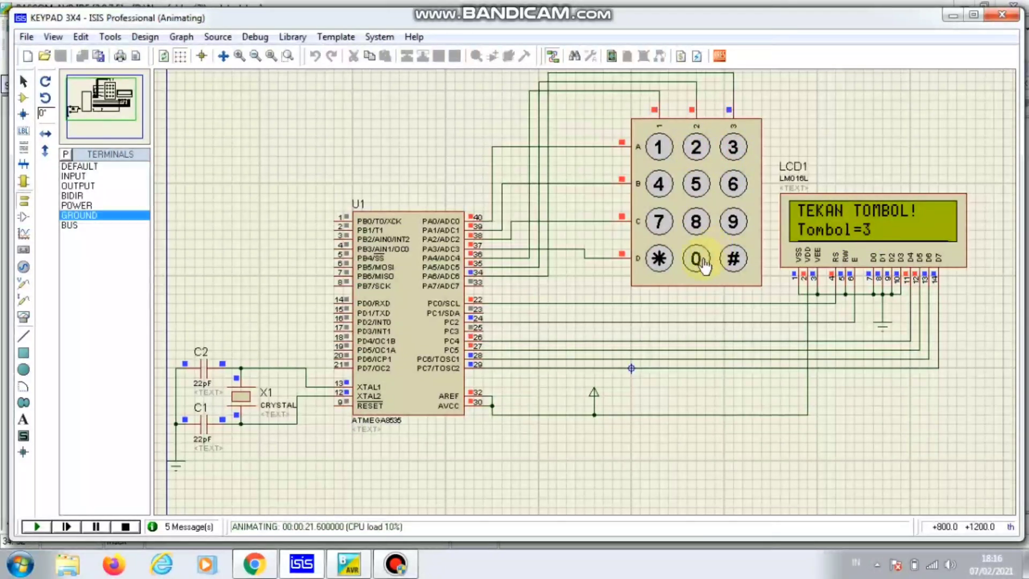
click(659, 259)
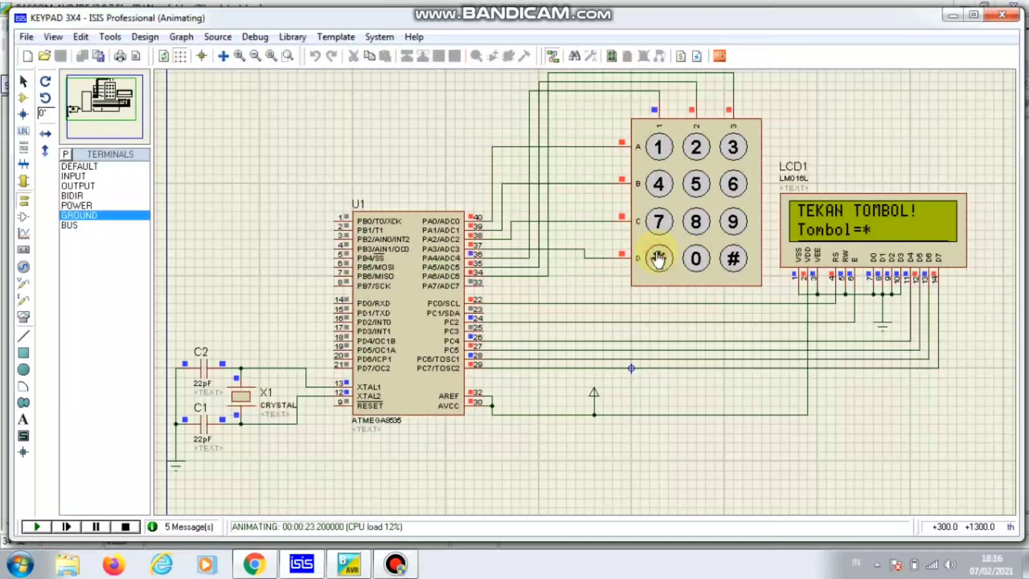
click(695, 259)
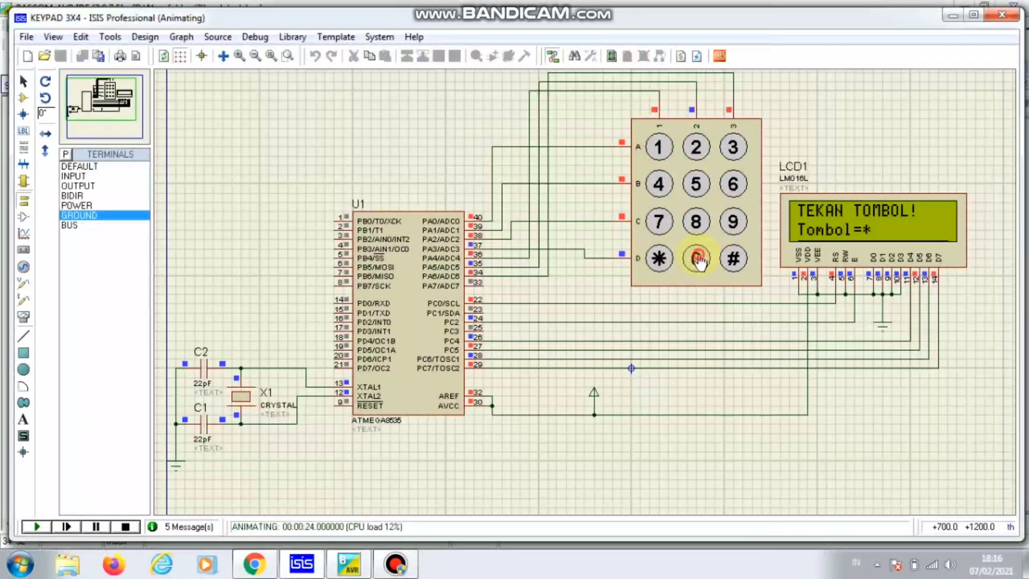
click(736, 263)
click(731, 221)
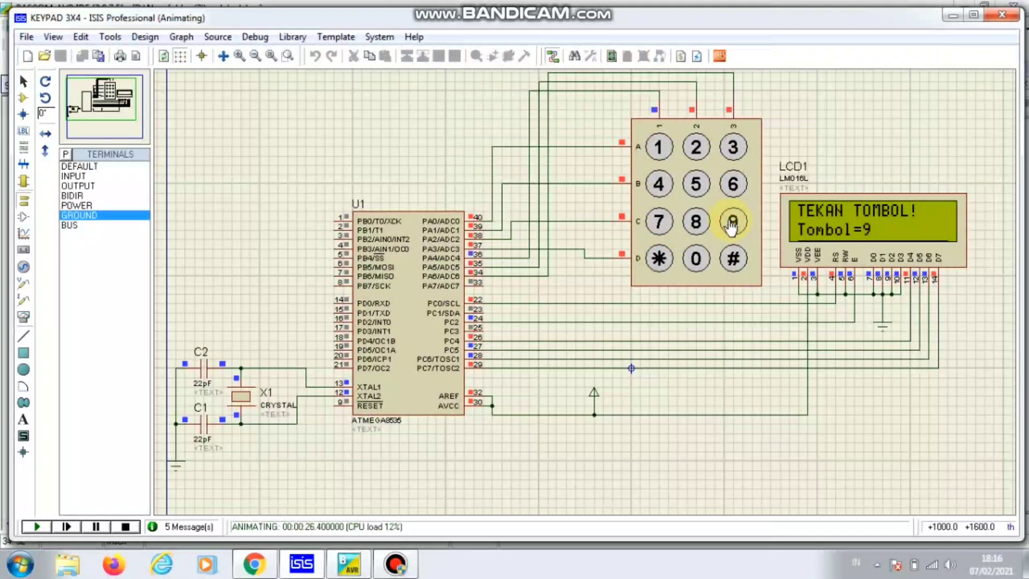
click(696, 222)
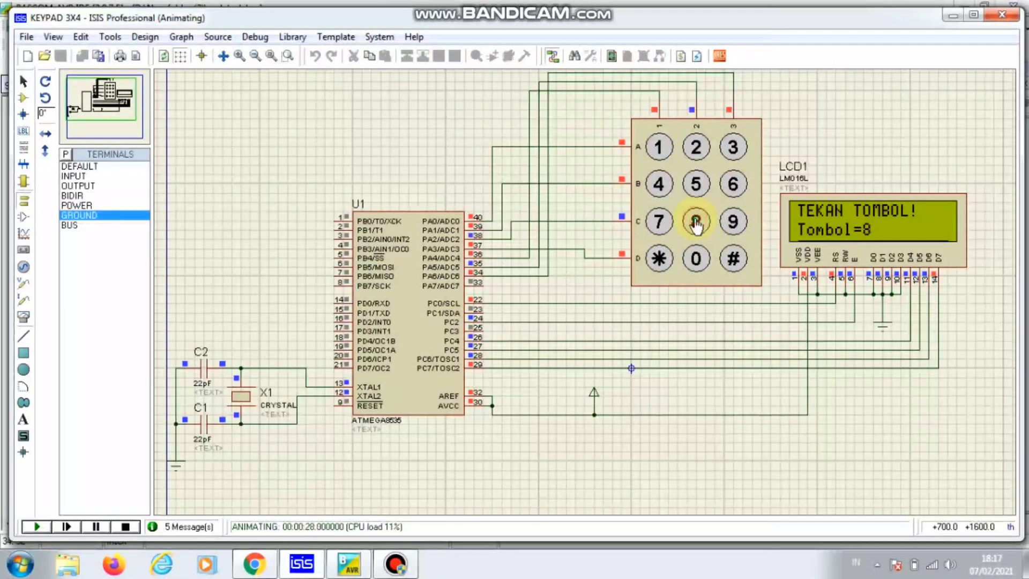